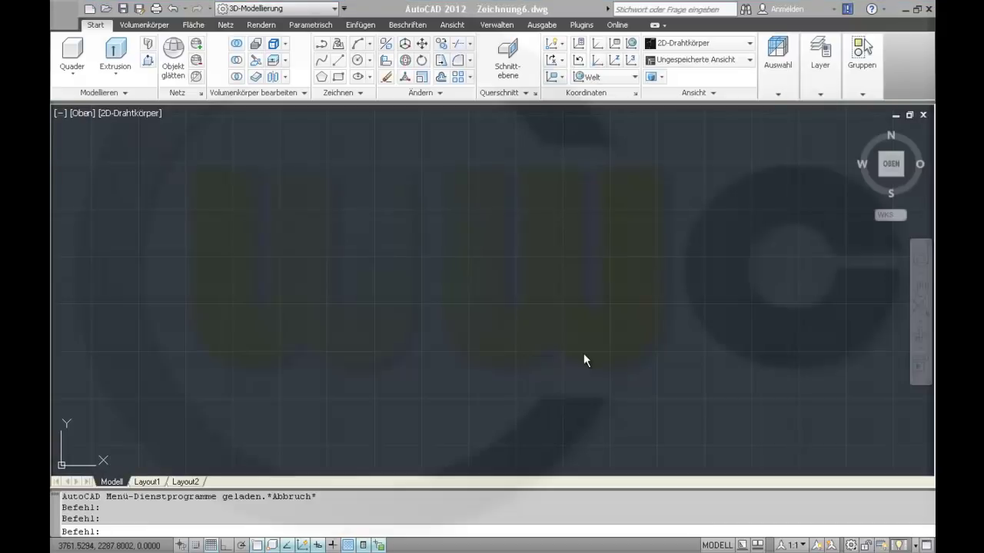
Step: Draw the 100-unit base line along X starting at the origin 0,0
left_click(338, 60)
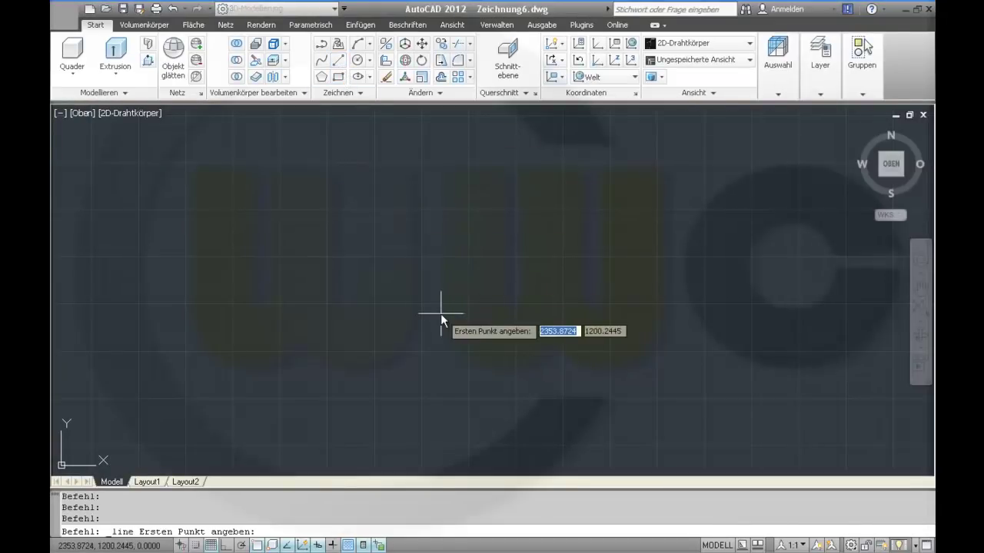
type("0,0")
key("Return")
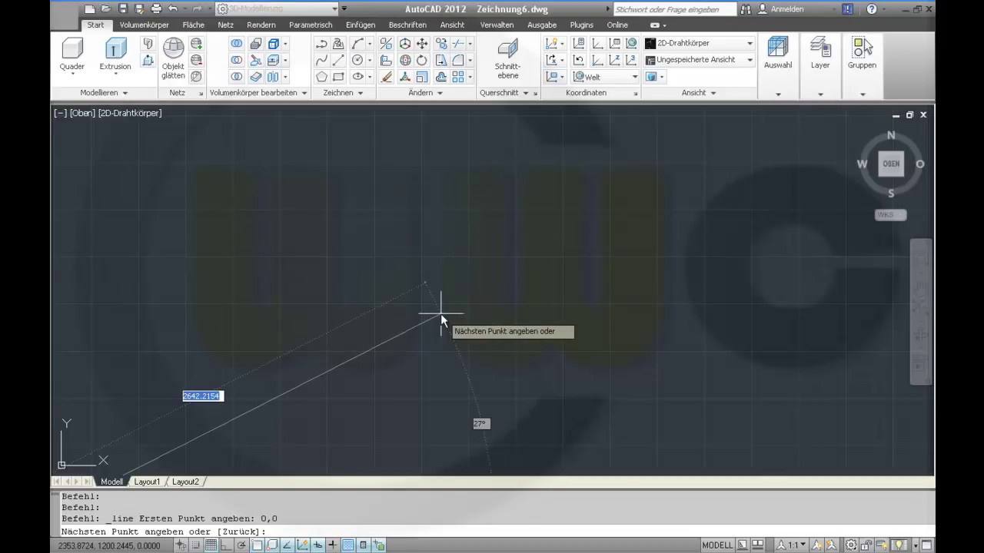
key("Escape")
middle_click(440, 315)
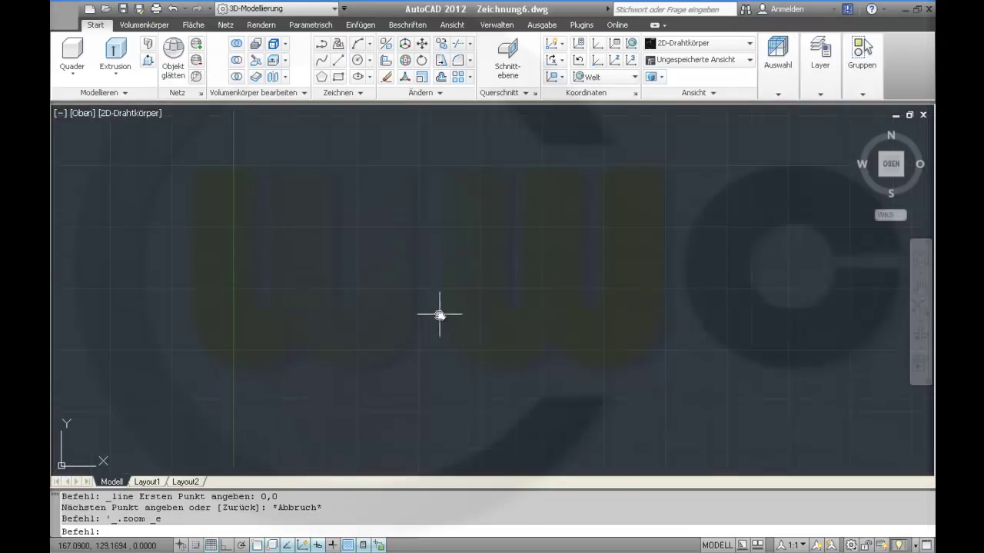
left_click(339, 66)
type("0")
key("Tab")
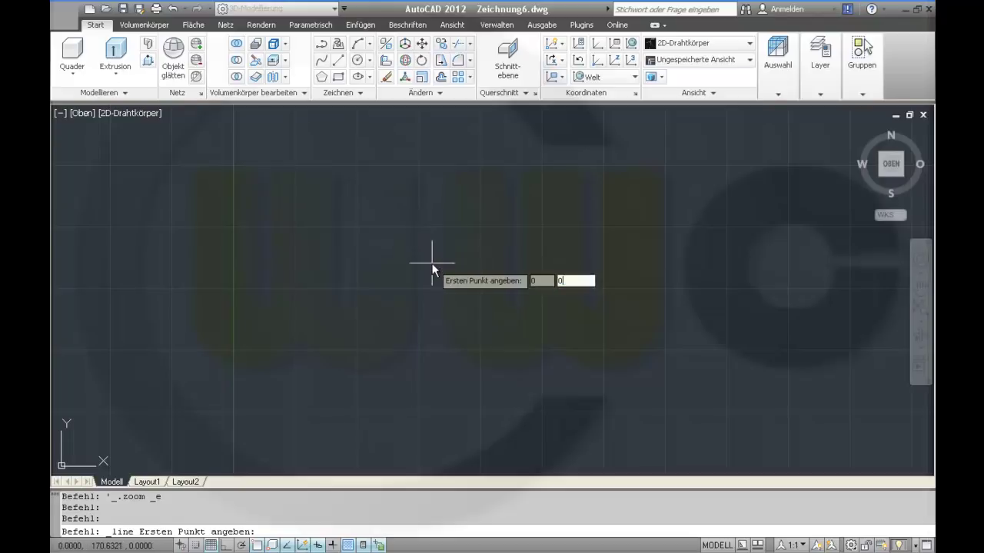
key("Return")
type(",0")
key("Return")
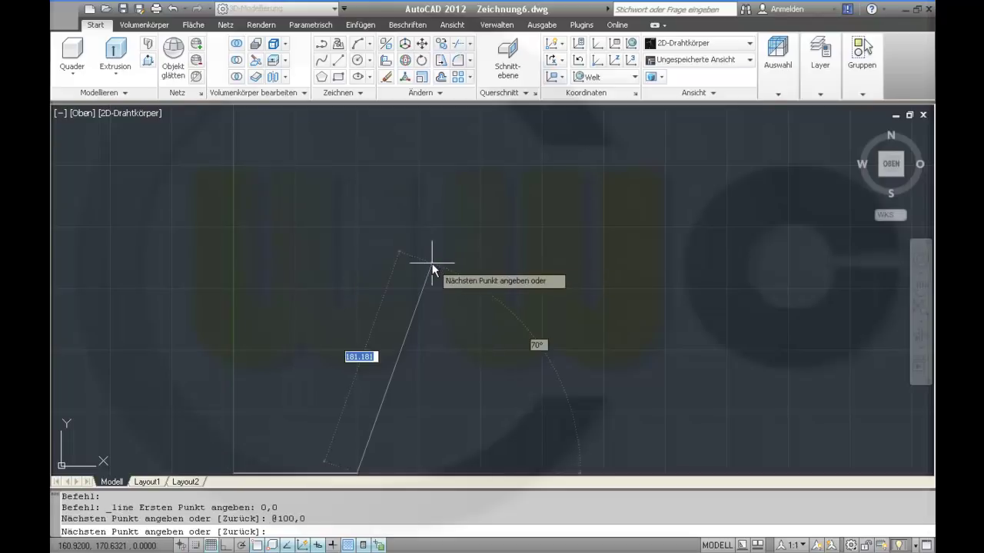
key("Escape")
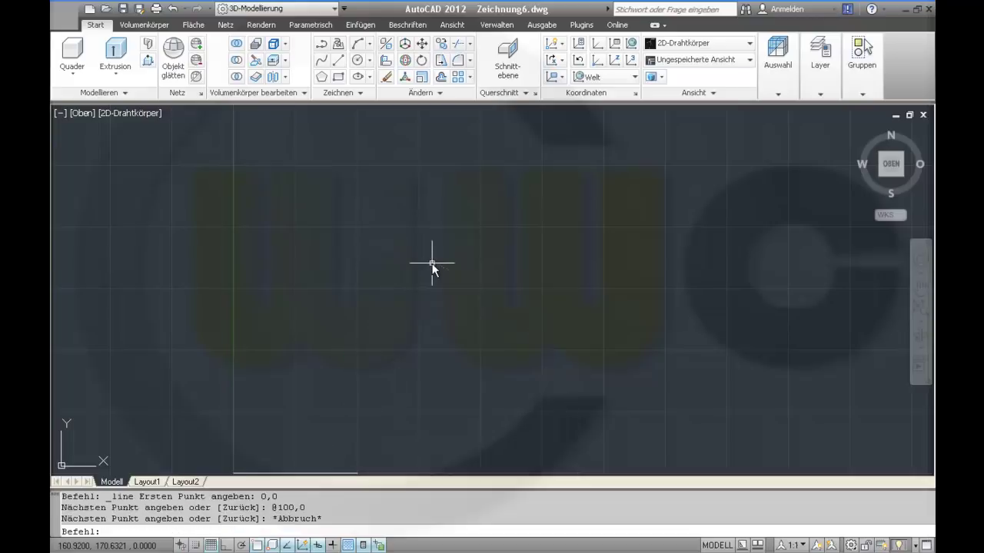
middle_click(428, 296)
middle_click(428, 296)
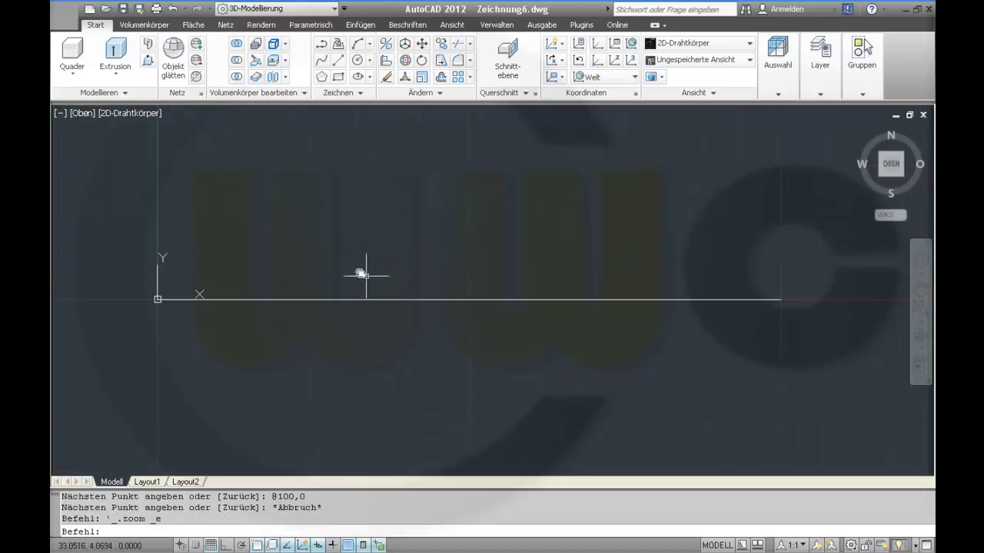
middle_click_drag(354, 250, 369, 324)
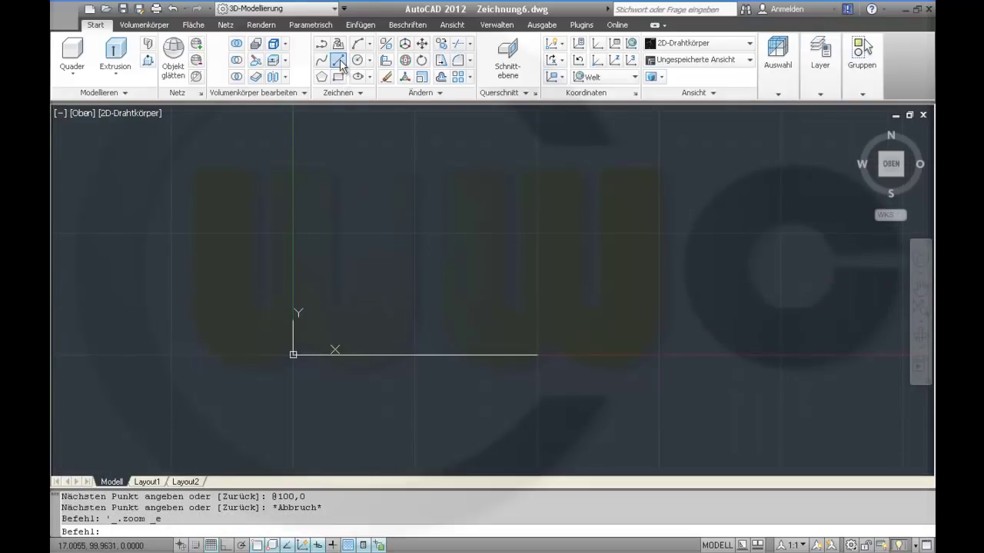
Step: Add the 100-unit side at 60° and close the triangle at the base's right end
left_click(339, 61)
left_click(292, 354)
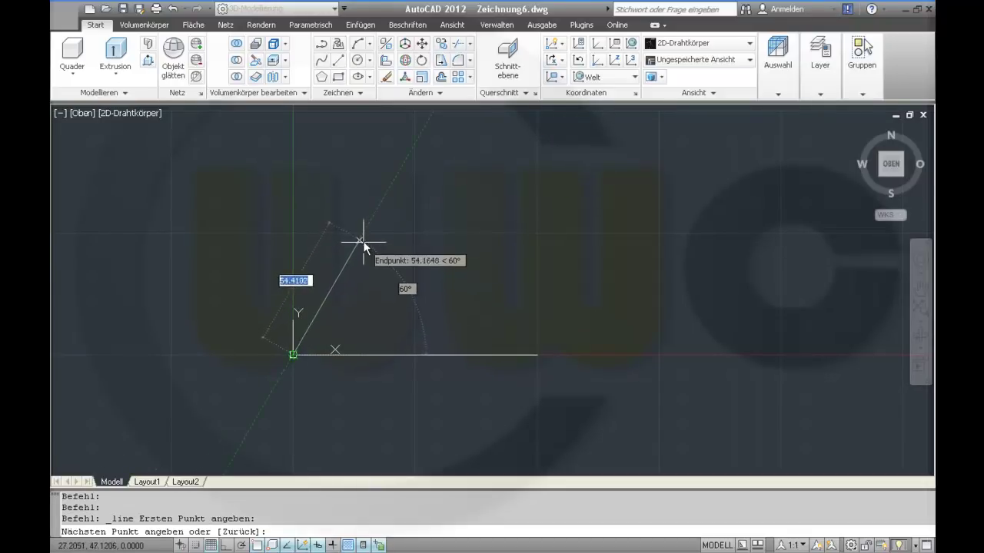
type("10")
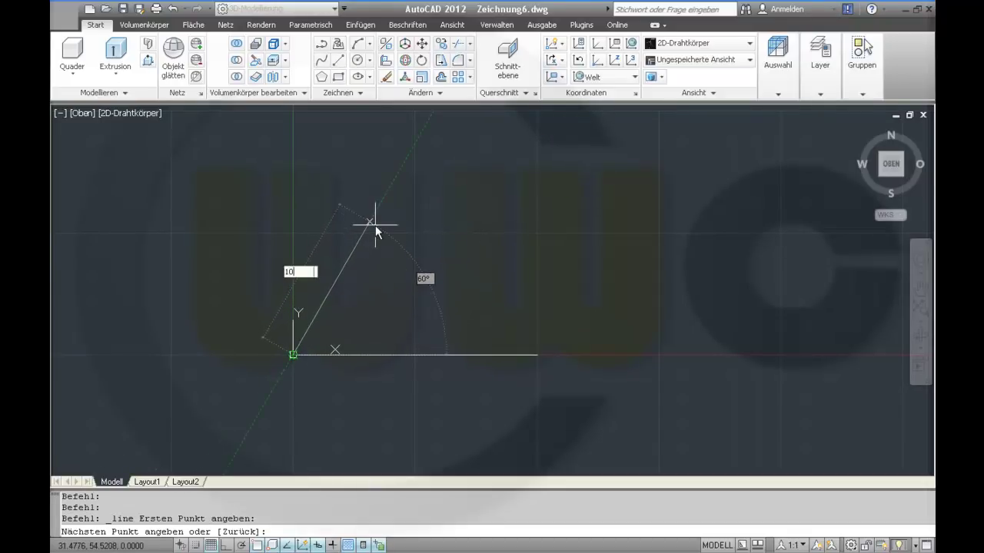
type("0")
key("Return")
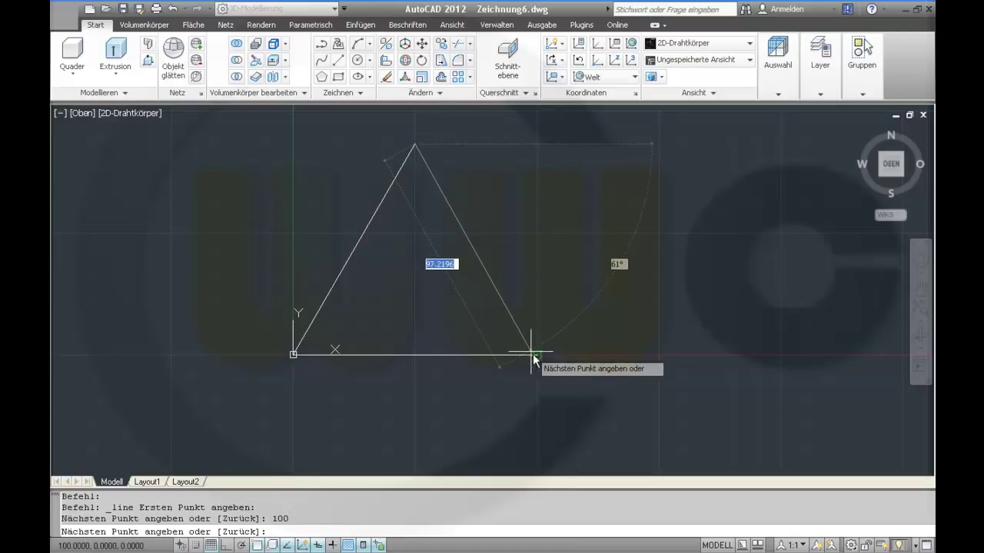
left_click(537, 356)
key("Escape")
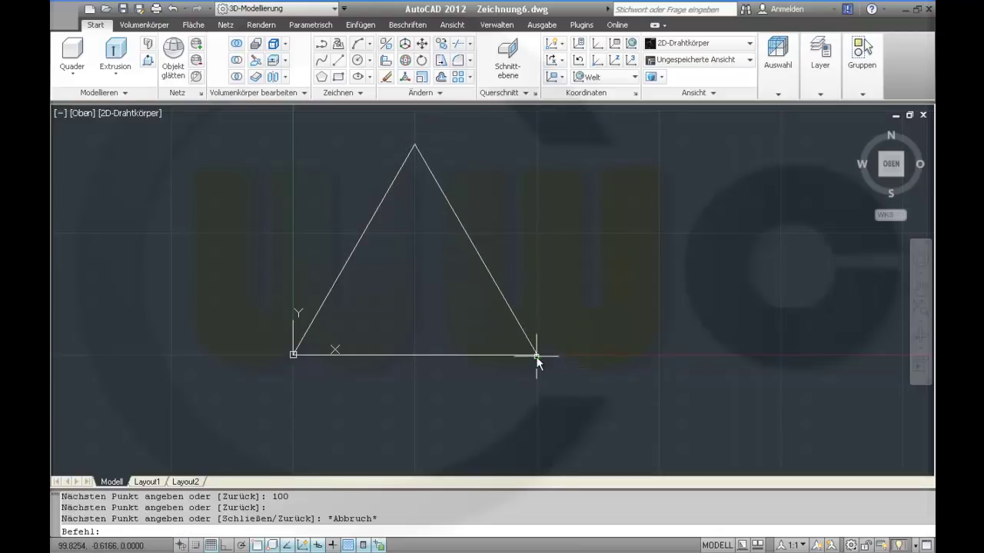
Step: Draw a 3-point circle through the triangle's three corners and orbit into 3D
left_click(372, 61)
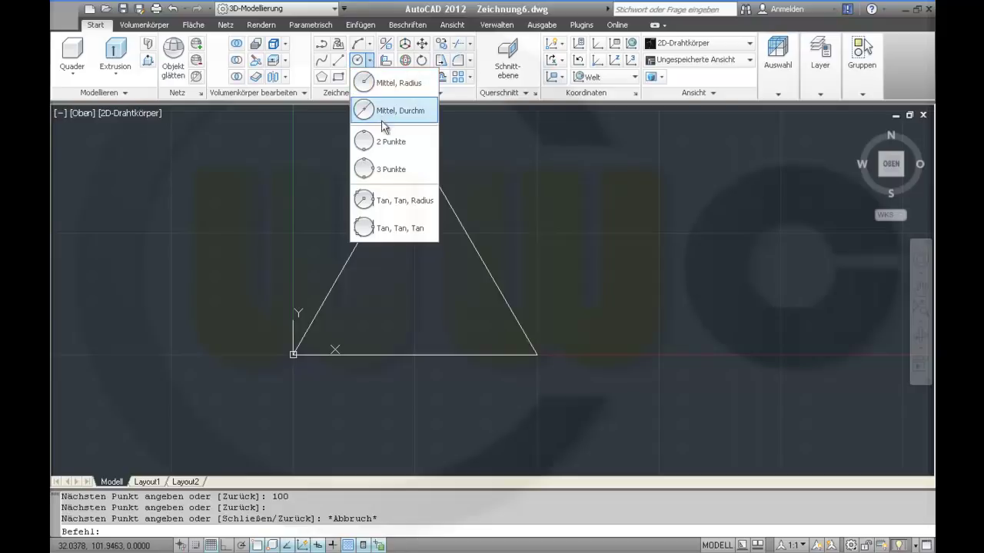
left_click(377, 167)
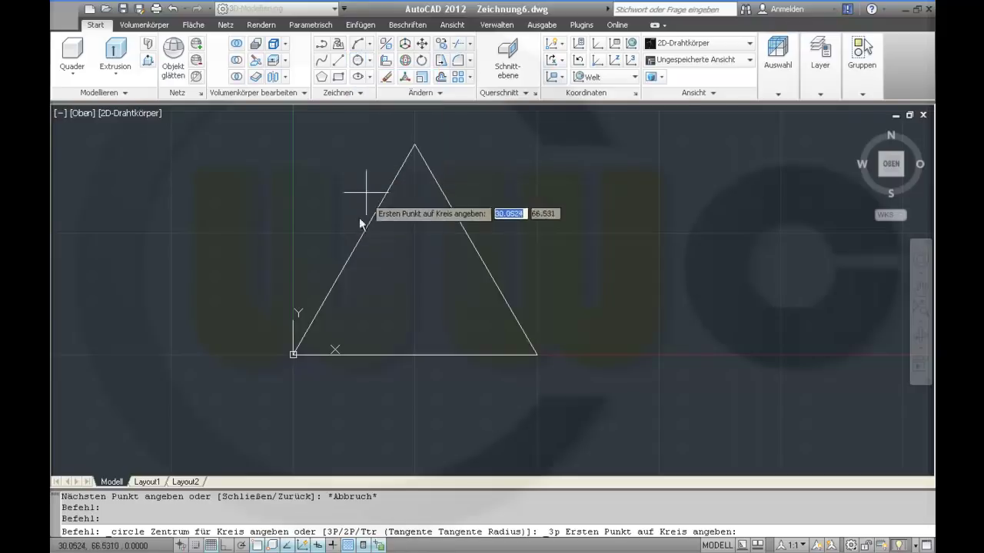
left_click(293, 355)
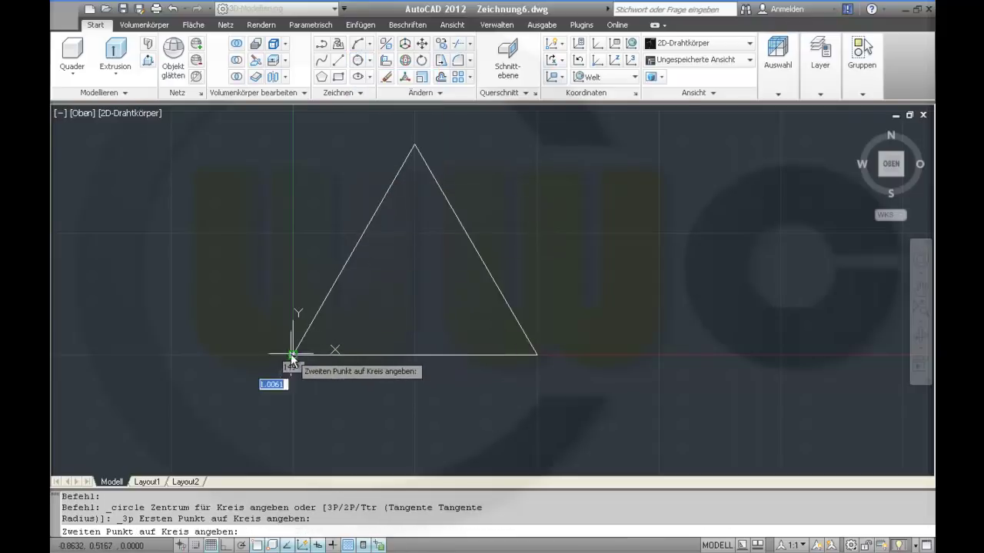
left_click(536, 355)
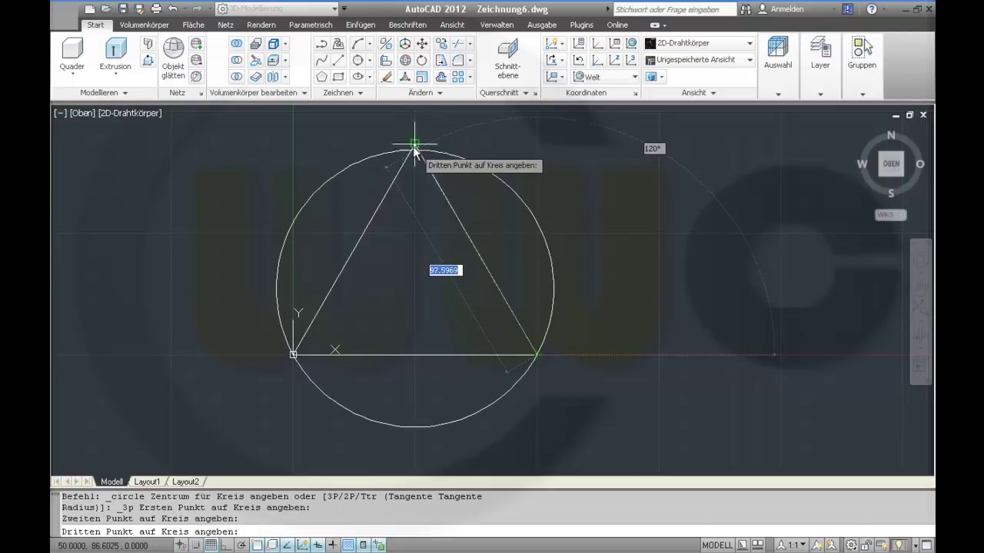
left_click(414, 145)
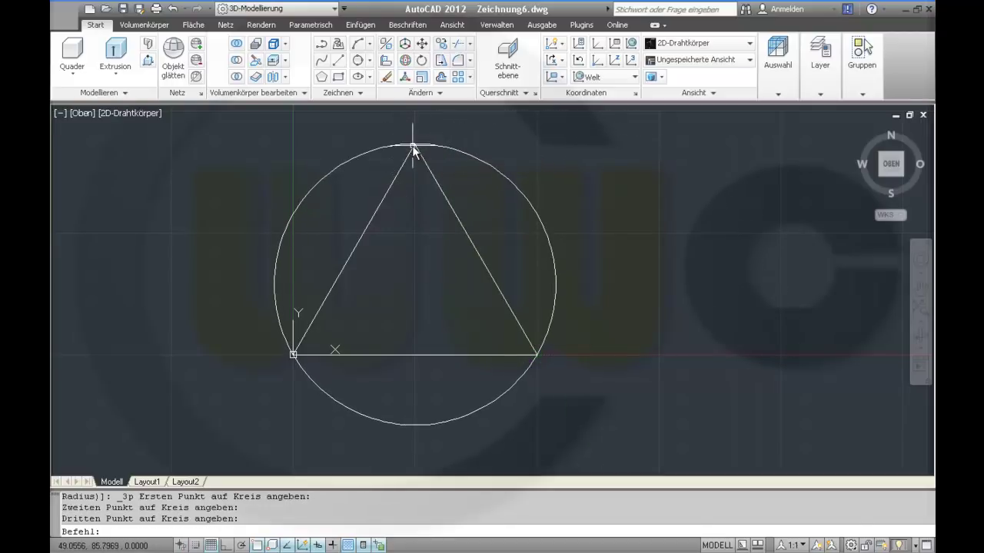
key("Escape")
middle_click_drag(392, 351, 258, 461, "shift")
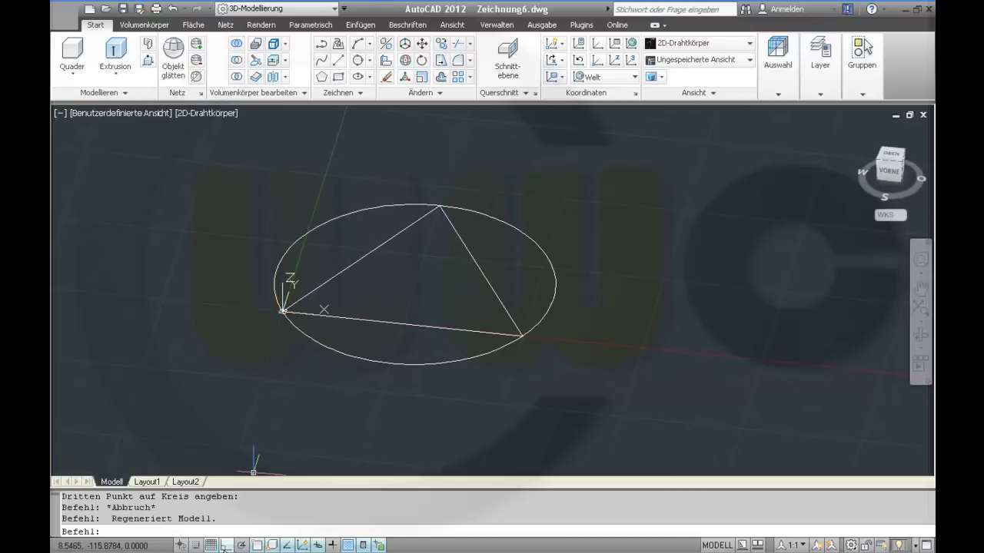
Step: With Ortho on, draw a 100-unit vertical line up from the triangle centre at 50,28.8675
left_click(225, 546)
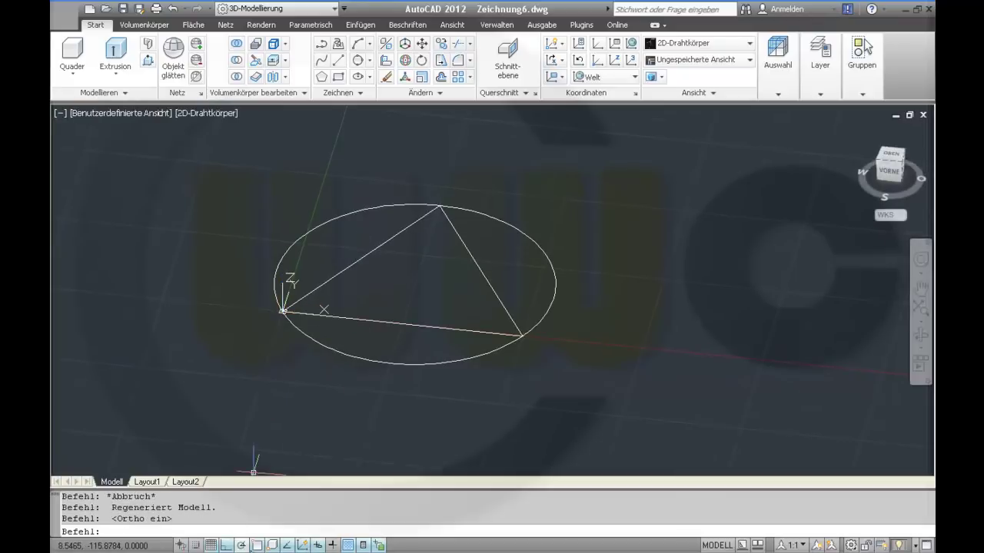
left_click(339, 63)
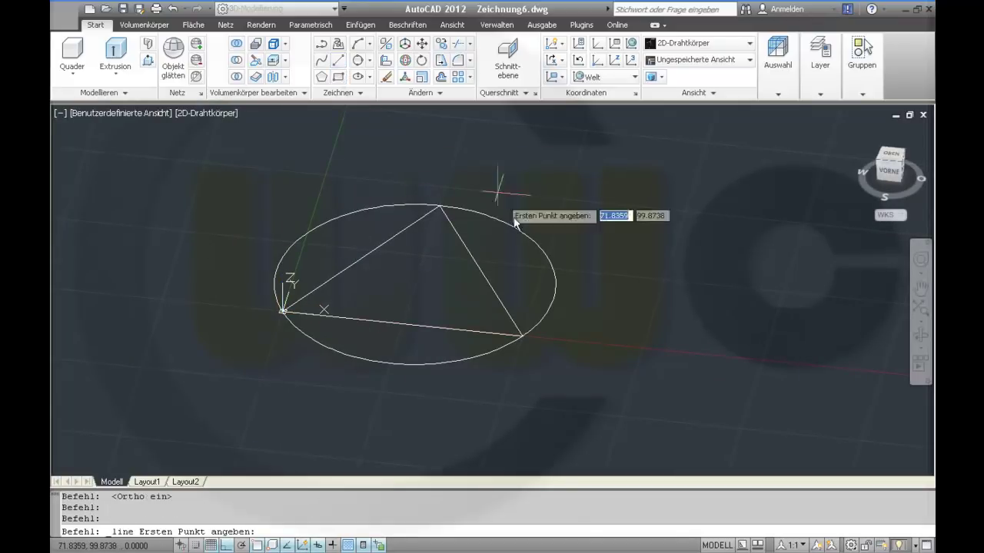
left_click(414, 286)
type("100")
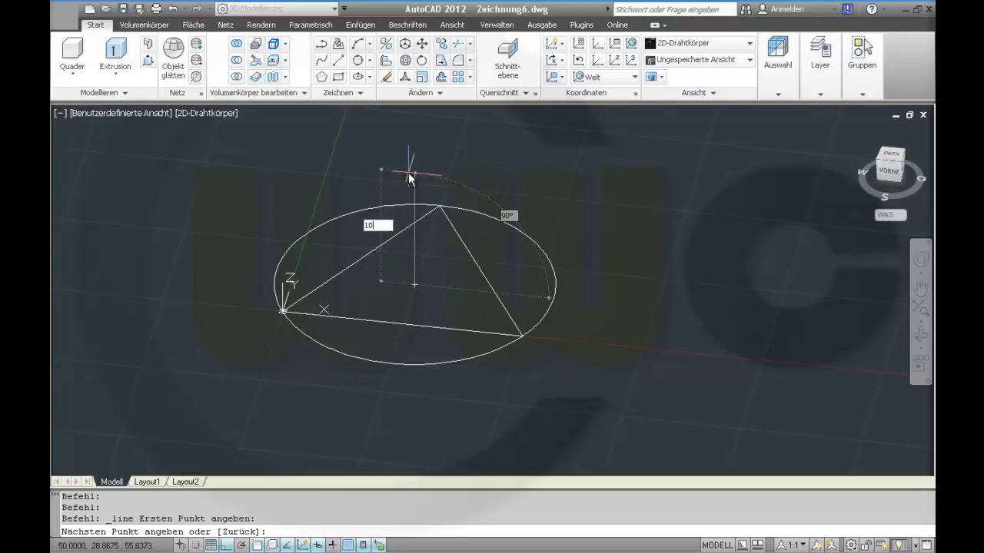
key("Return")
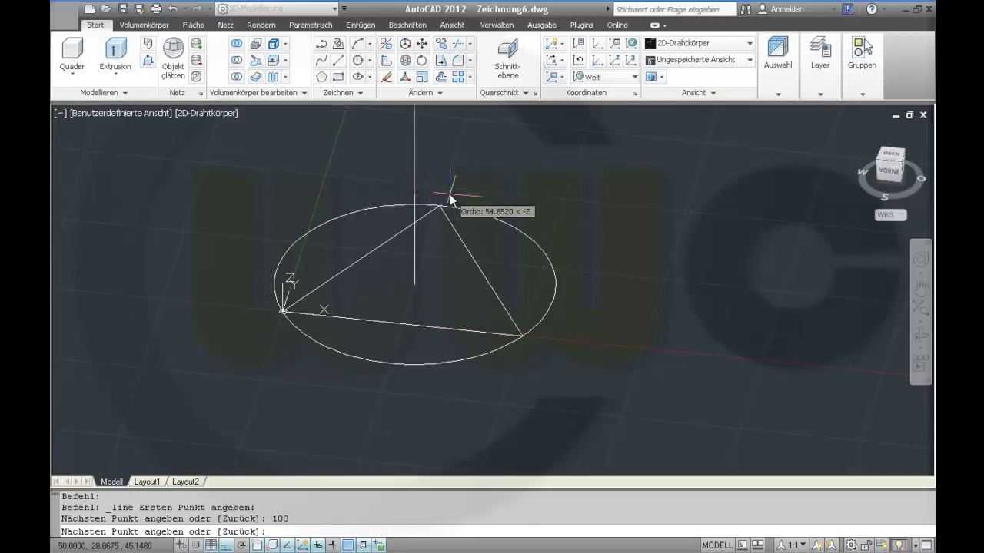
key("Escape")
middle_click_drag(550, 265, 631, 346)
scroll(634, 279, "down", 3)
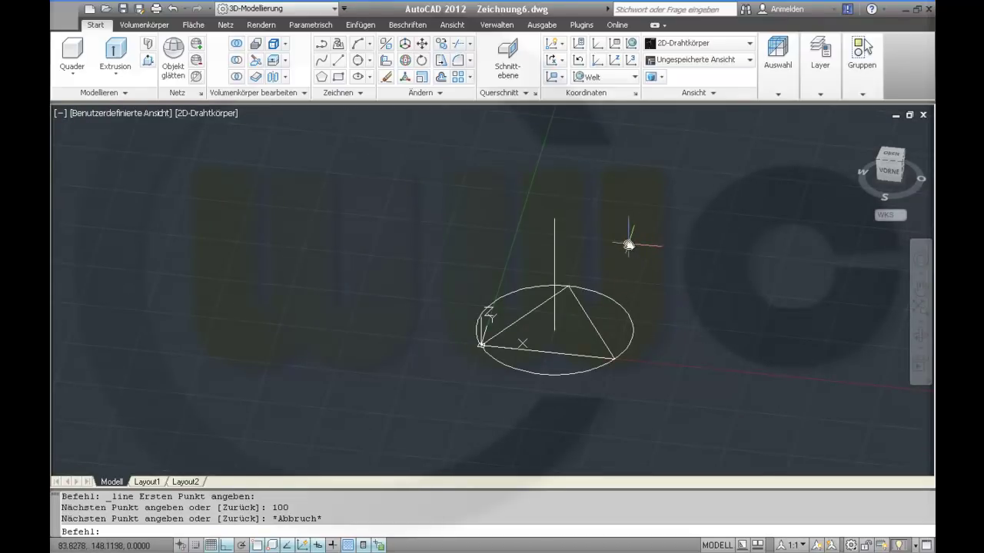
Step: Rotate the UCS 30° about the Z axis
left_click(563, 62)
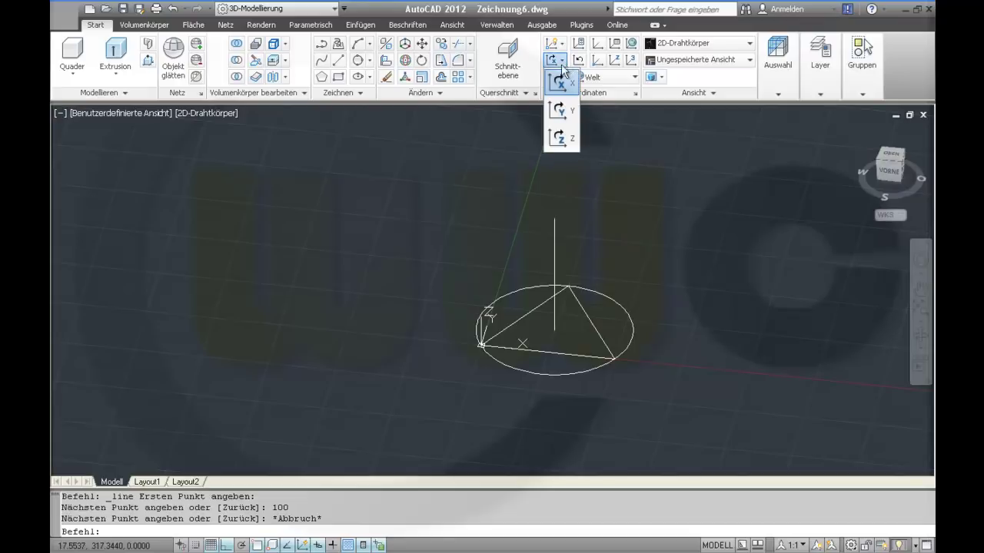
left_click(556, 138)
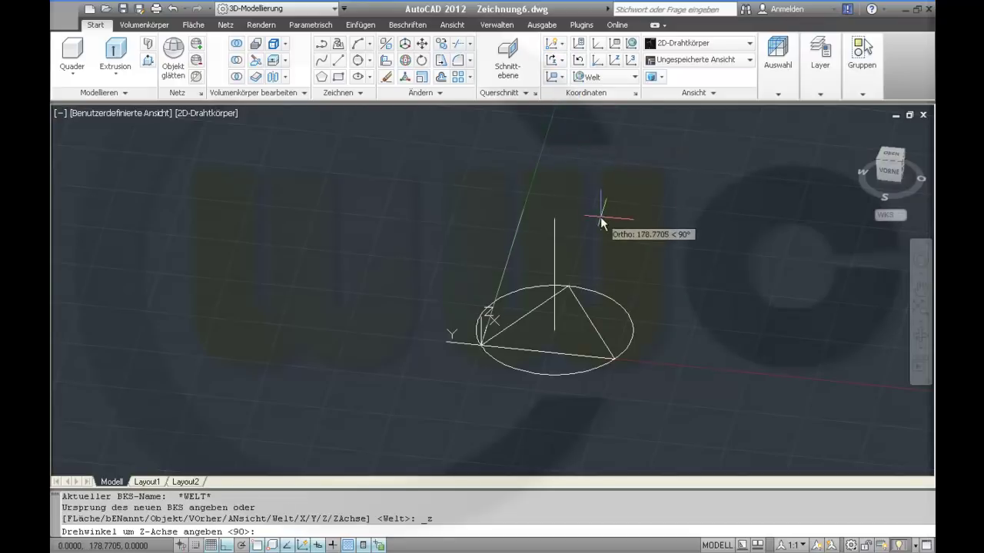
type("30")
key("Return")
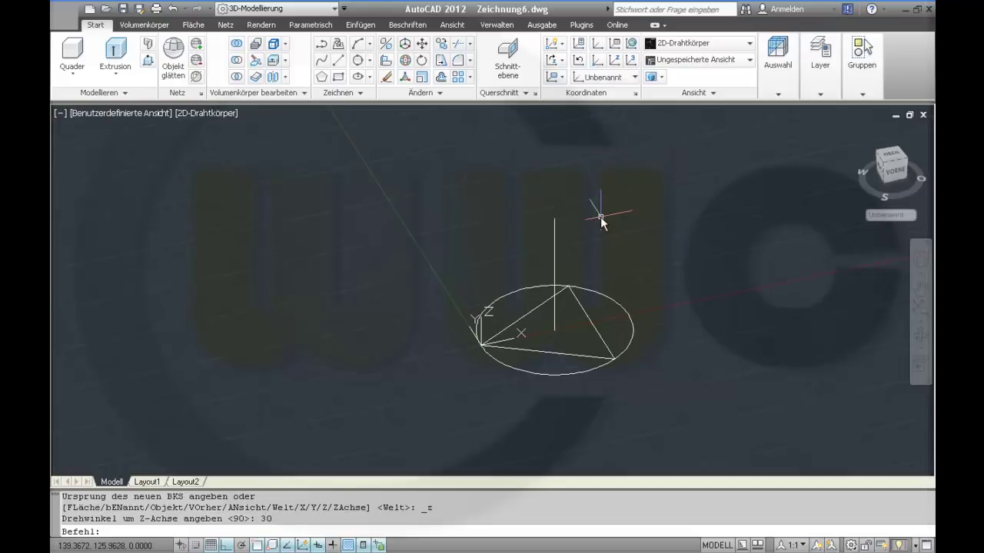
Step: Rotate the UCS a further 90° about the X axis
left_click(565, 65)
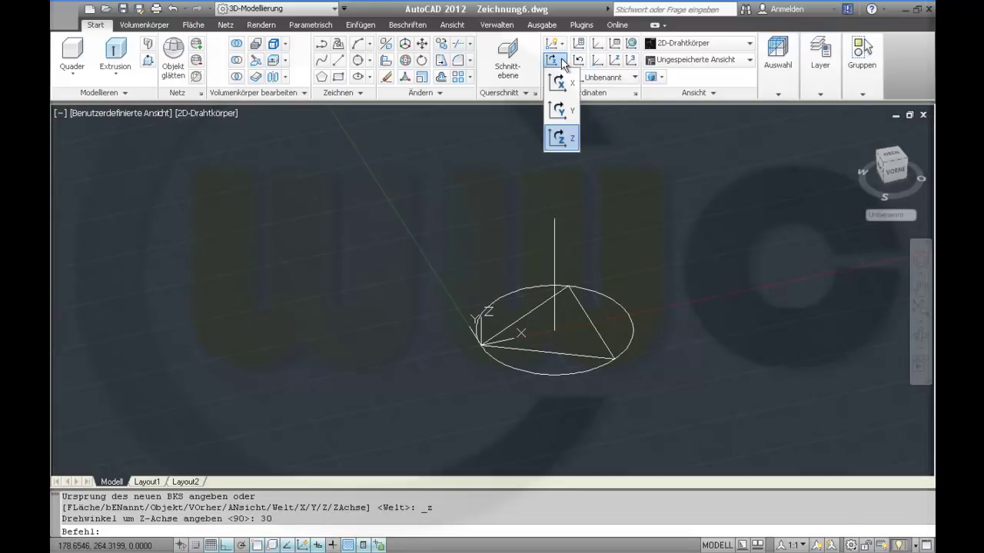
left_click(560, 84)
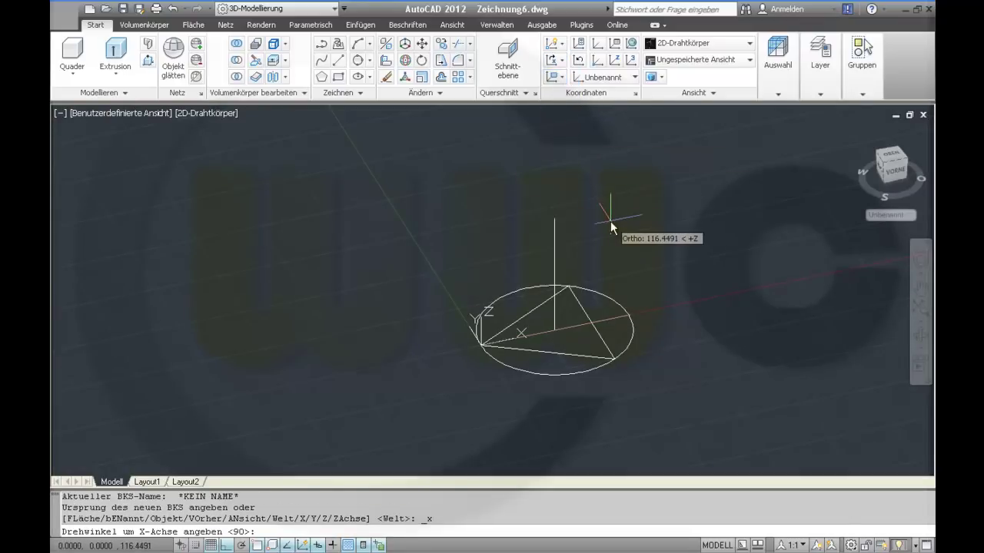
key("Return")
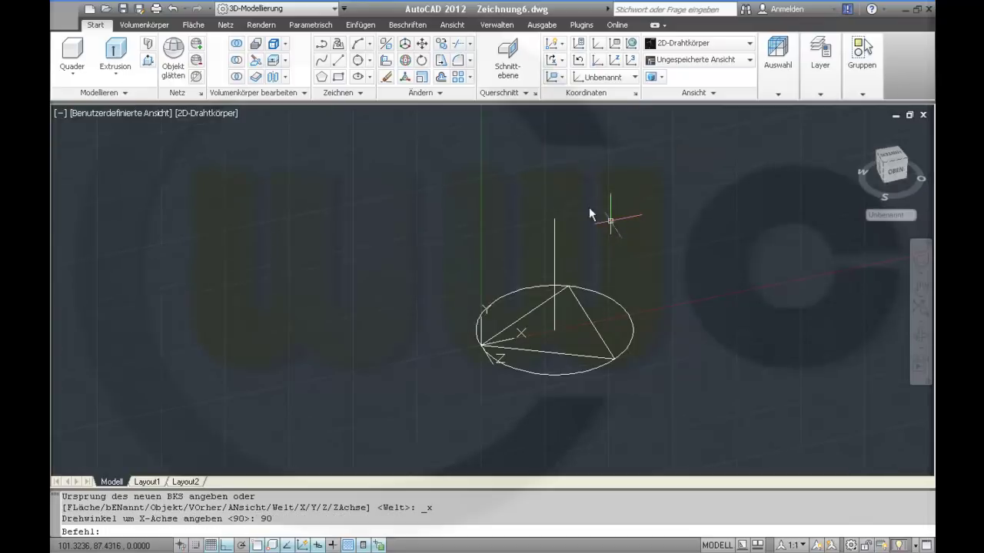
left_click(369, 60)
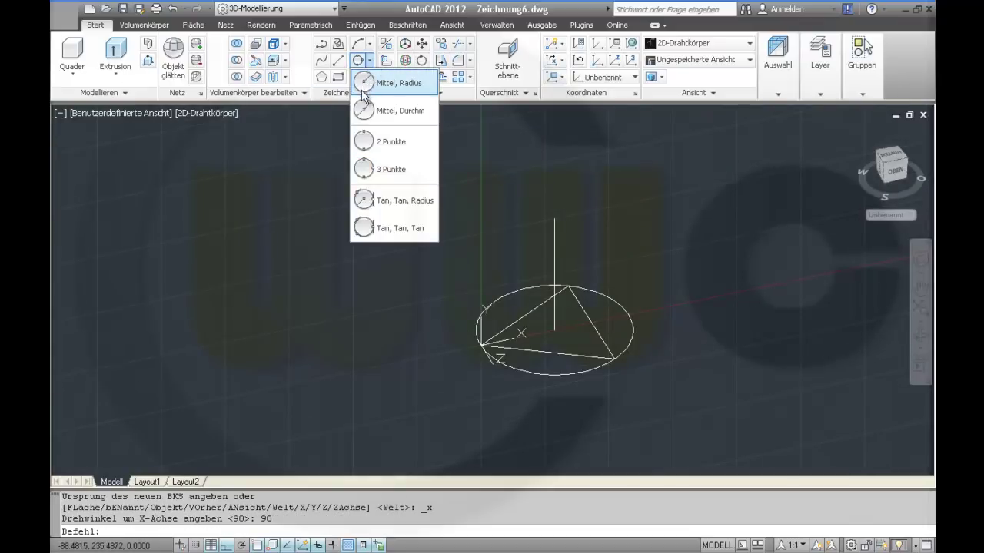
Step: Draw a radius-100 helper circle centred on the origin corner
left_click(364, 85)
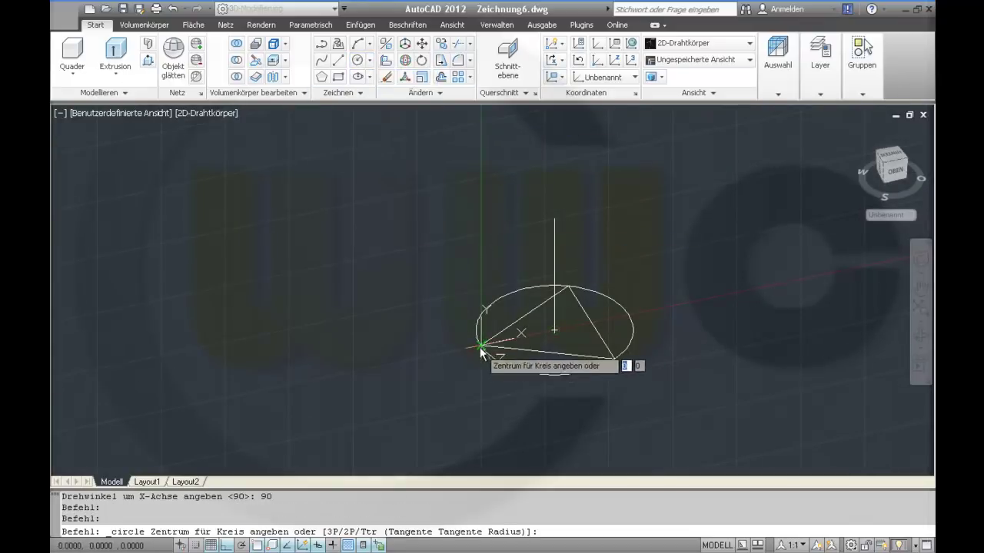
left_click(480, 346)
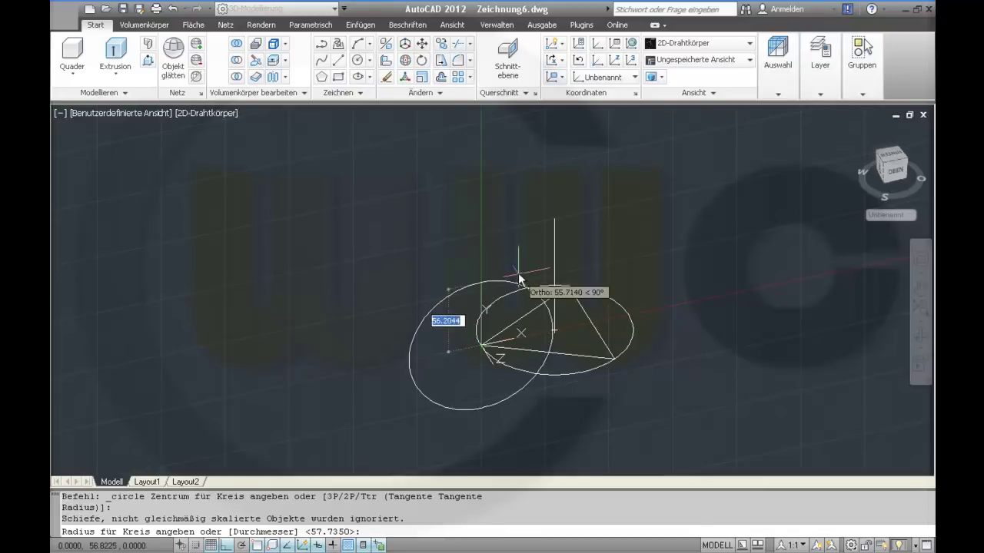
type("100")
key("Return")
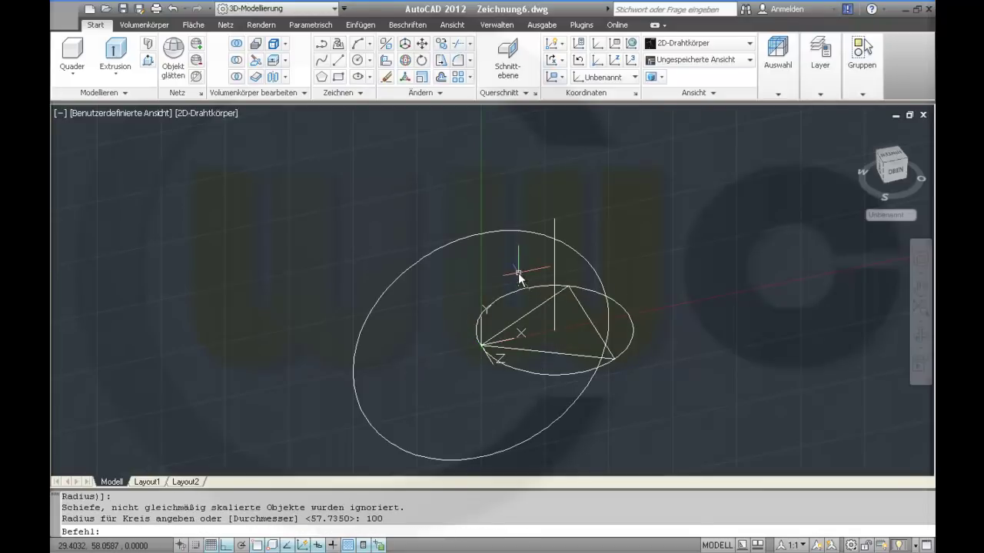
middle_click_drag(671, 375, 545, 203, "shift")
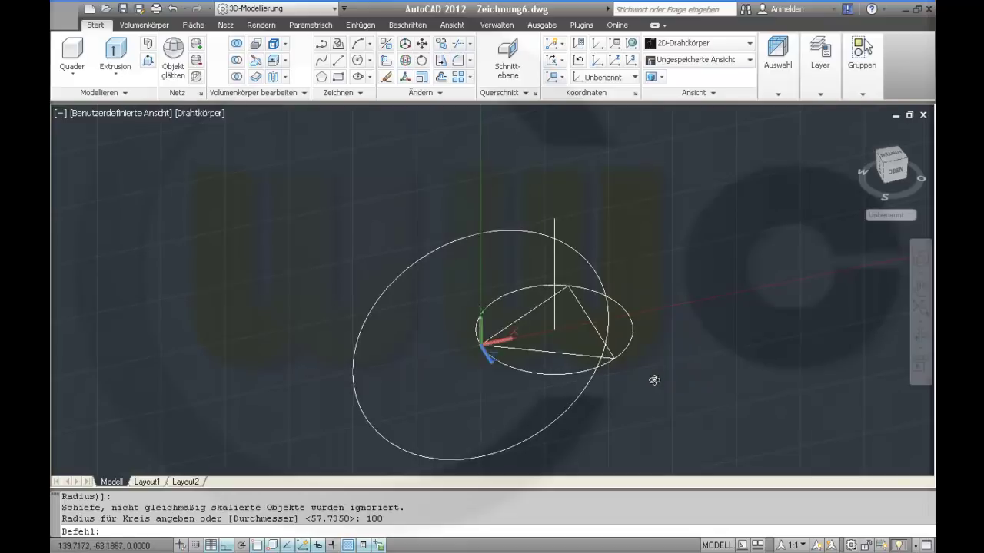
Step: Draw edges from the three base corners up to the apex intersection, then turn Ortho off
left_click(341, 65)
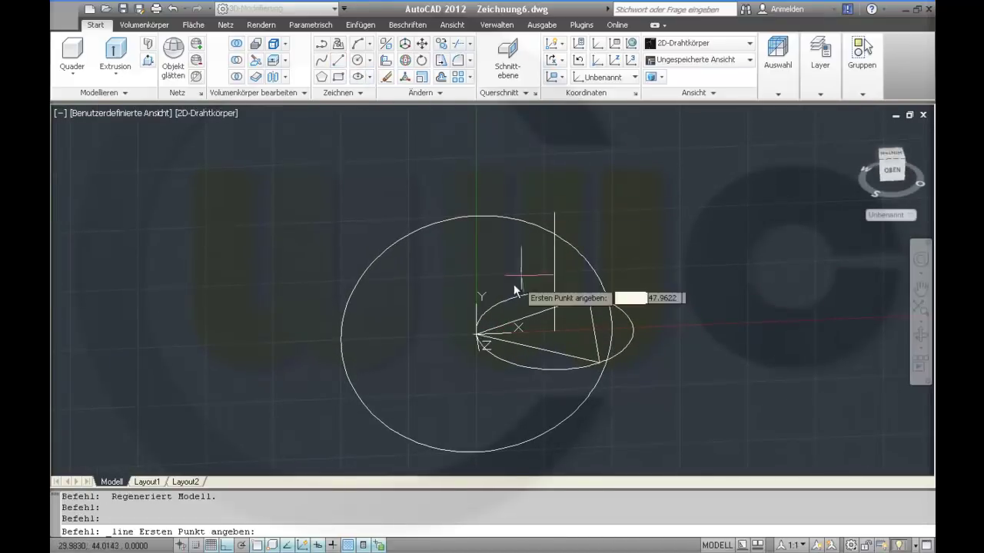
left_click(477, 336)
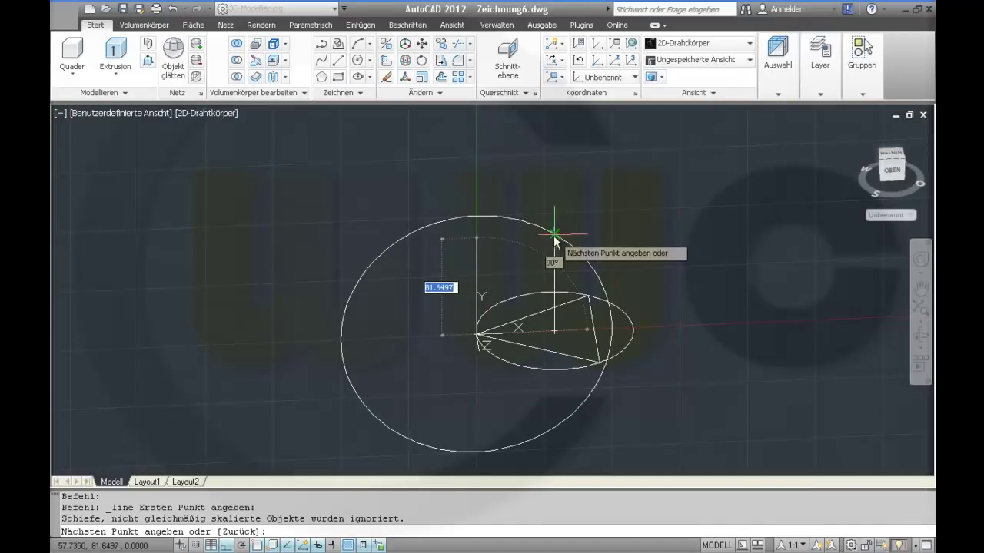
left_click(554, 235)
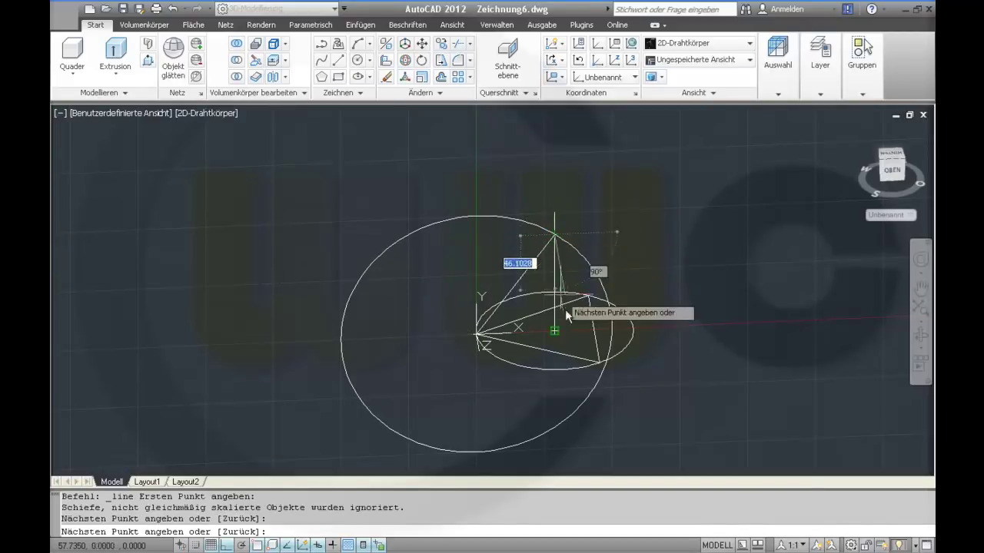
left_click(599, 364)
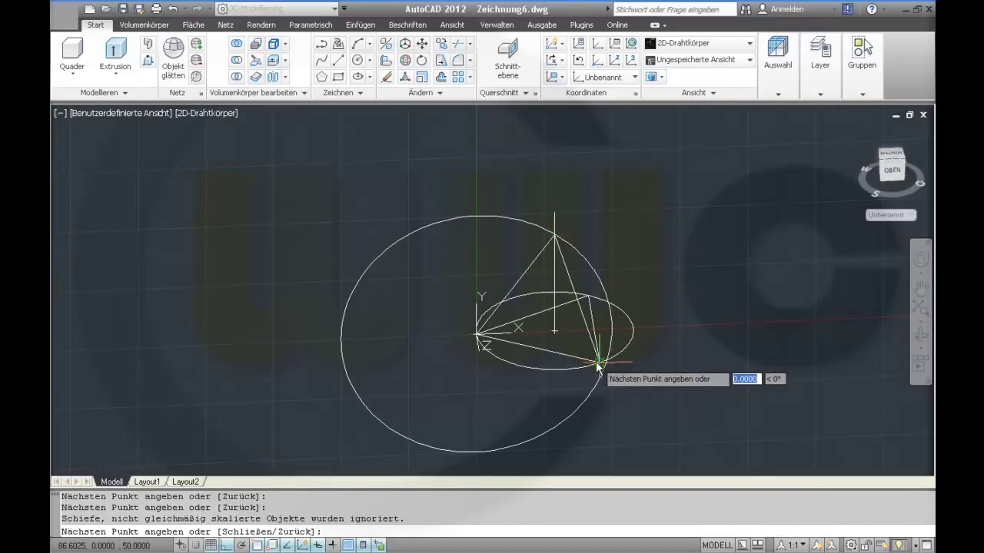
key("Escape")
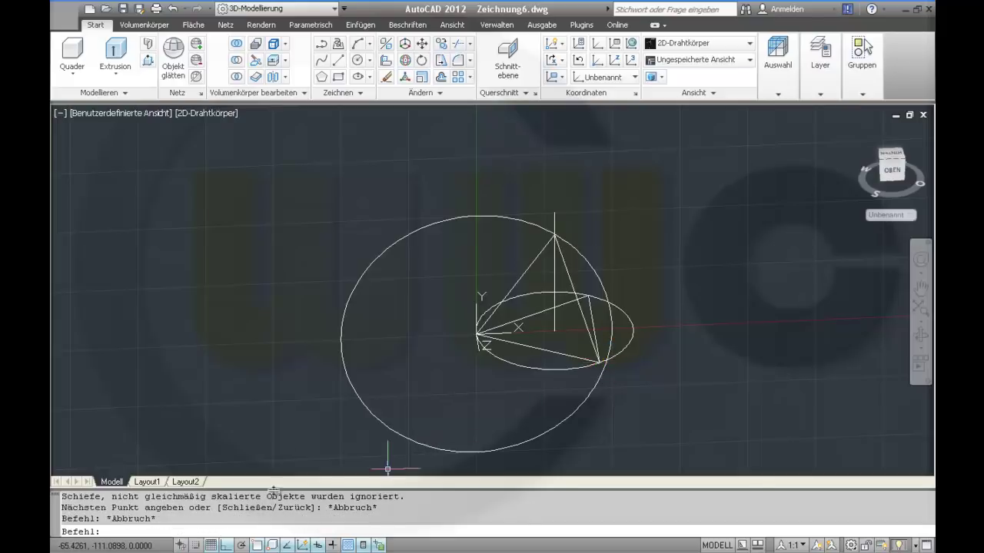
left_click(339, 60)
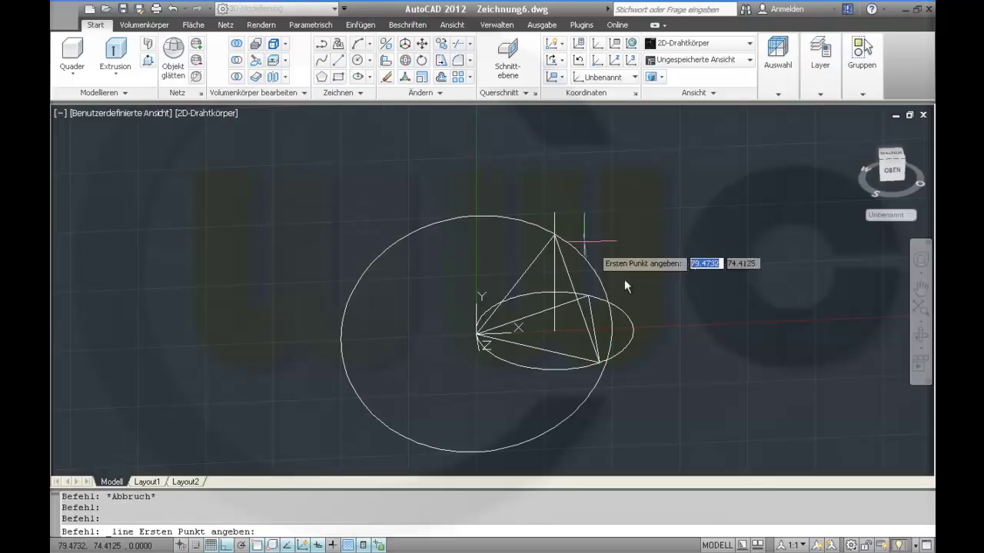
left_click(588, 299)
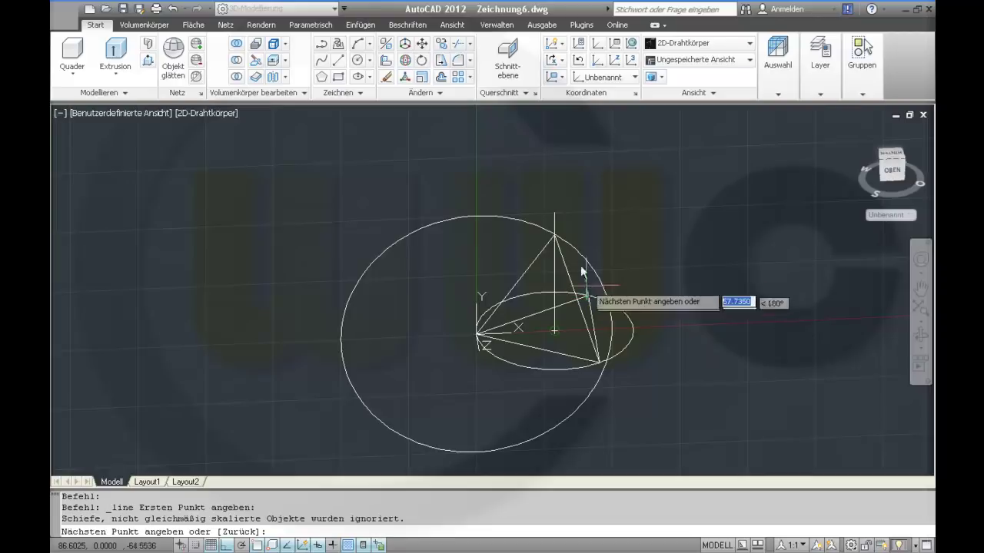
left_click(554, 235)
key("Escape")
key("Escape")
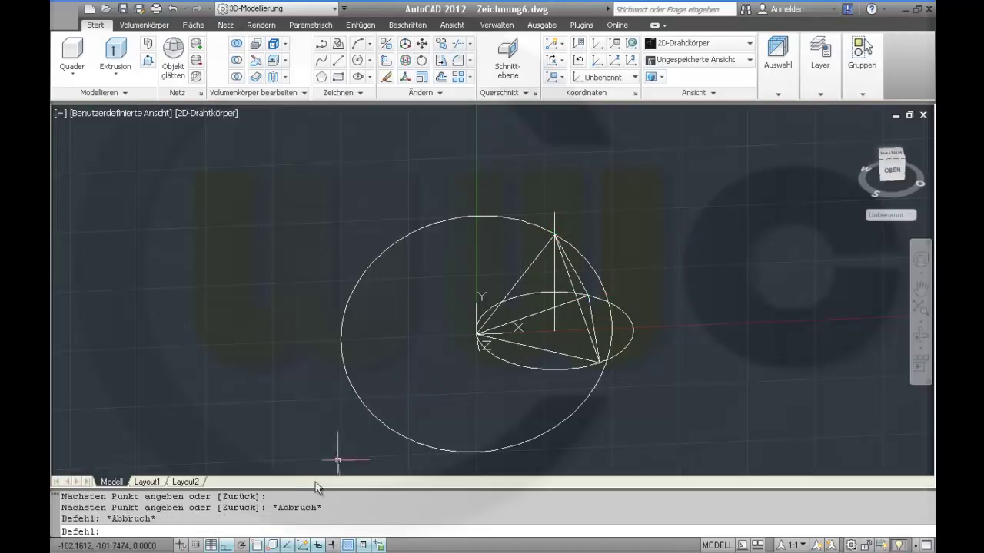
left_click(228, 546)
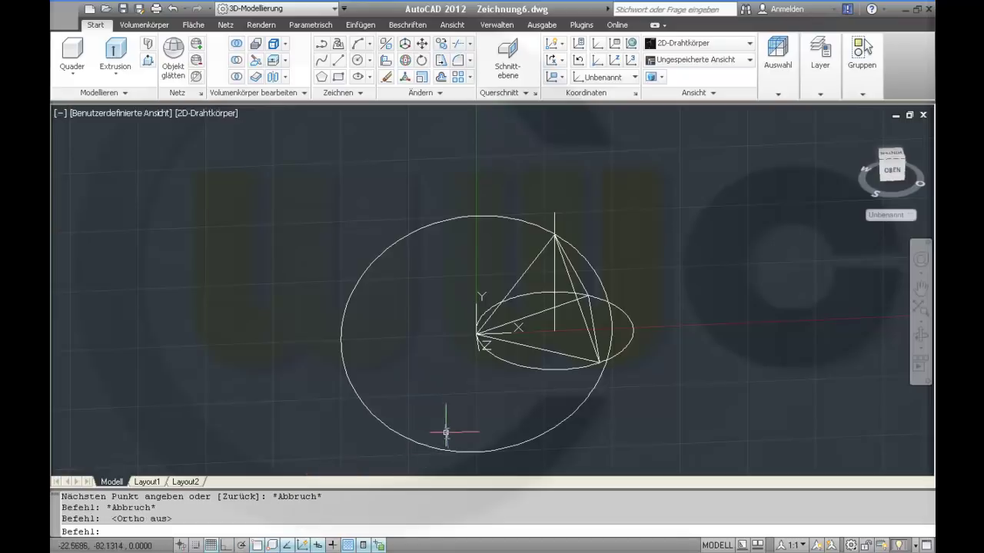
Step: Erase the large helper circle, the ellipse and the vertical height line
left_click(561, 423)
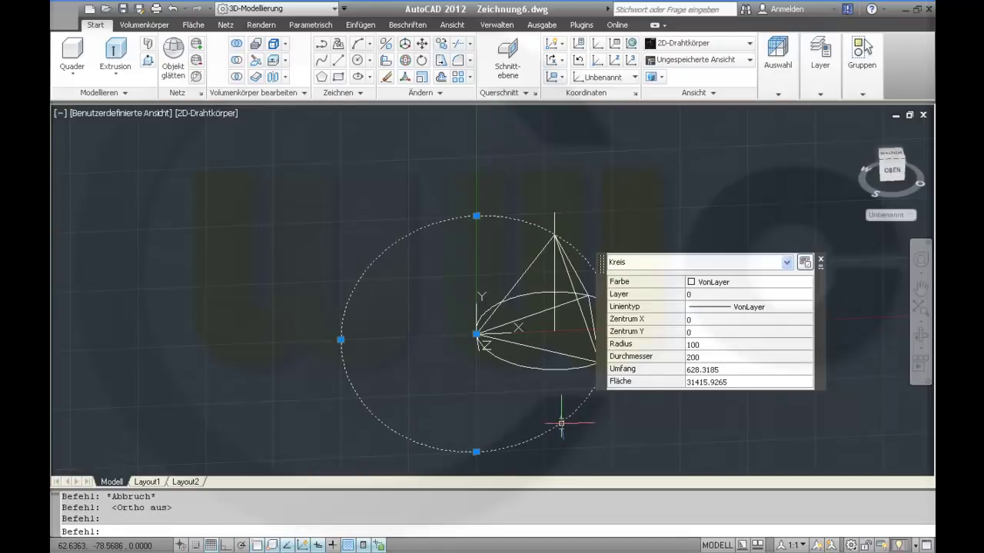
key("Delete")
left_click(625, 351)
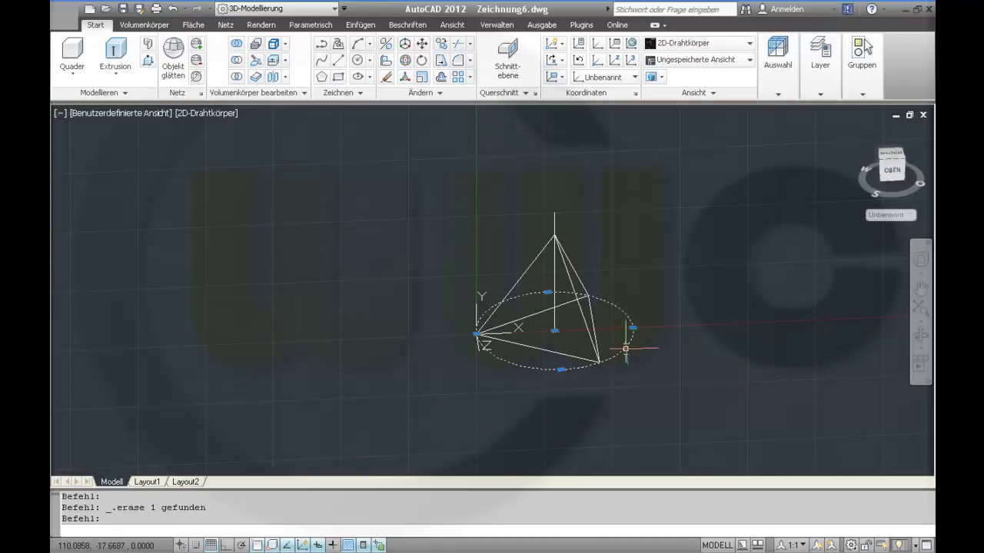
key("Delete")
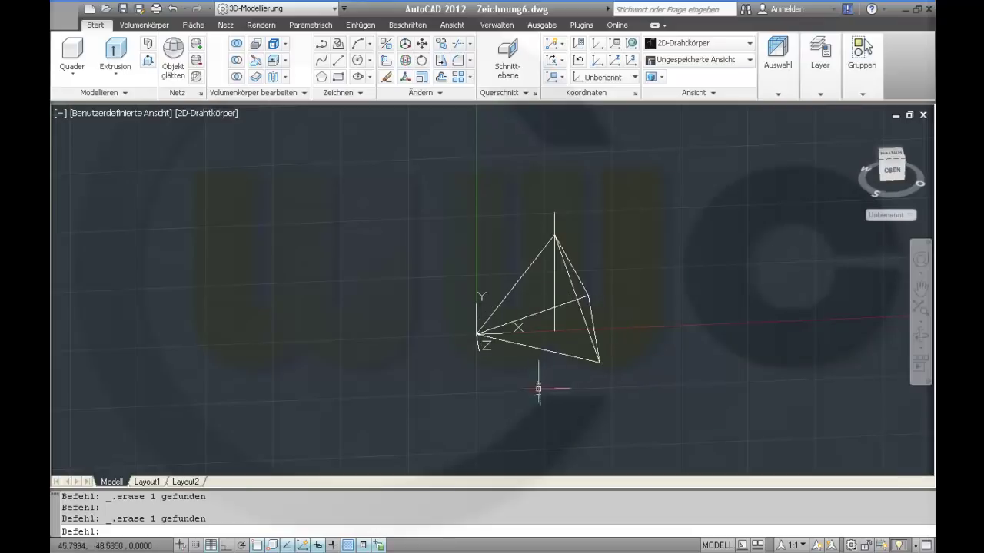
mouse_move(538, 389)
middle_mouse_down("shift")
mouse_move(577, 345)
mouse_move(590, 267)
middle_mouse_up("shift")
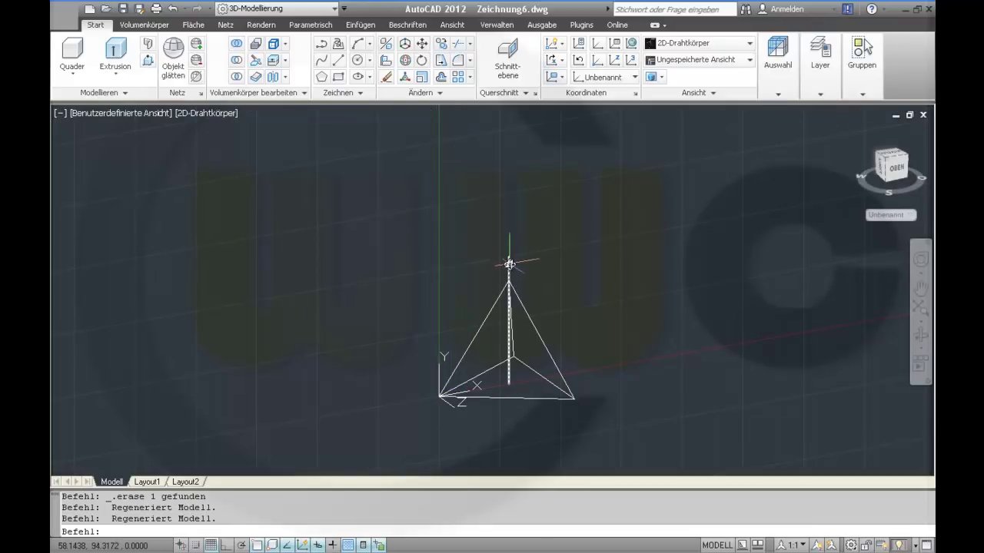
left_click(509, 264)
key("Delete")
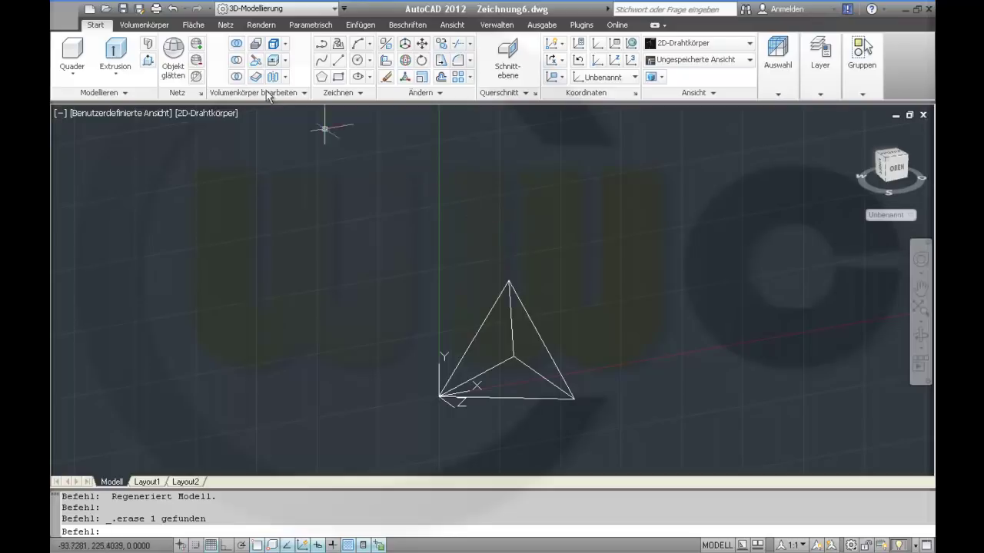
Step: Restore the height line and extrude the front base edge along the corner-to-apex direction
left_click(173, 9)
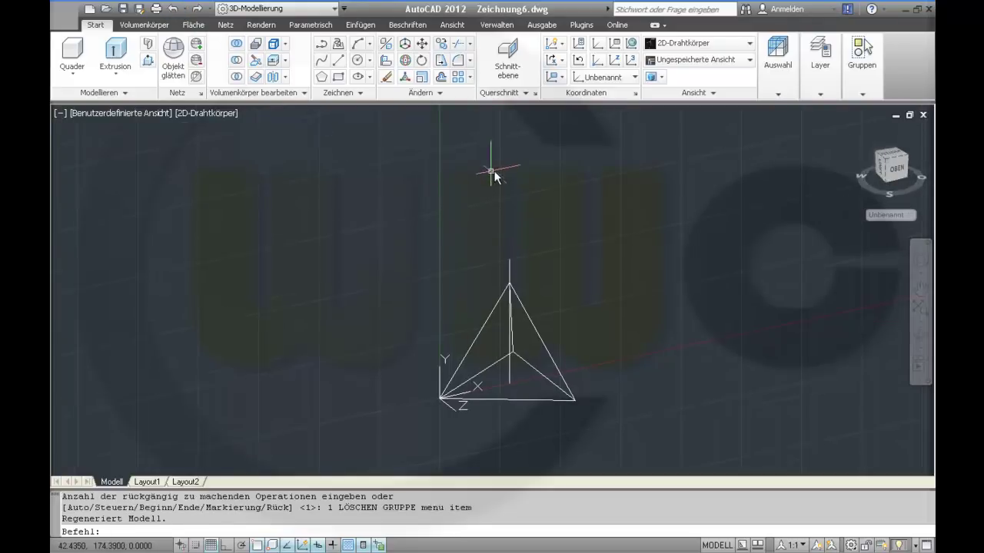
left_click(116, 50)
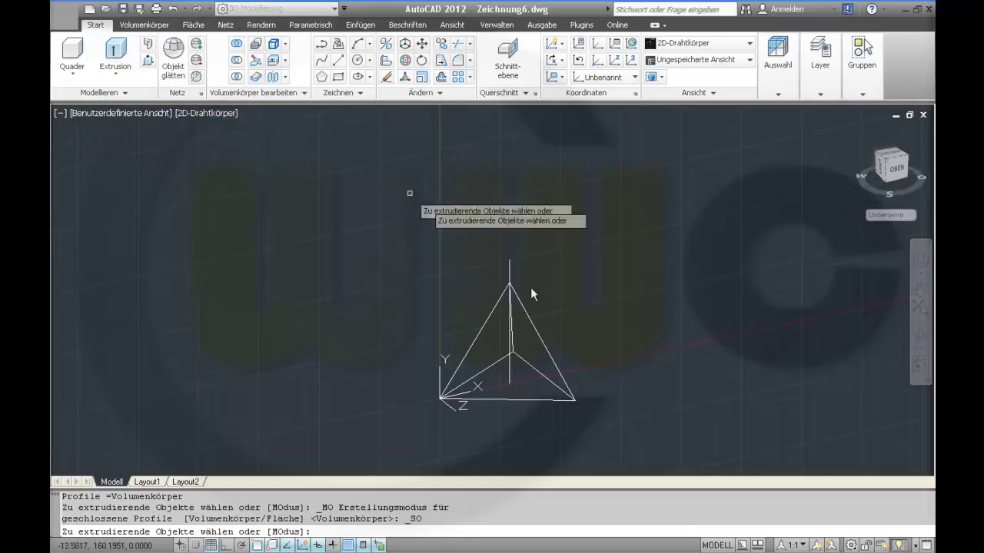
left_click(521, 401)
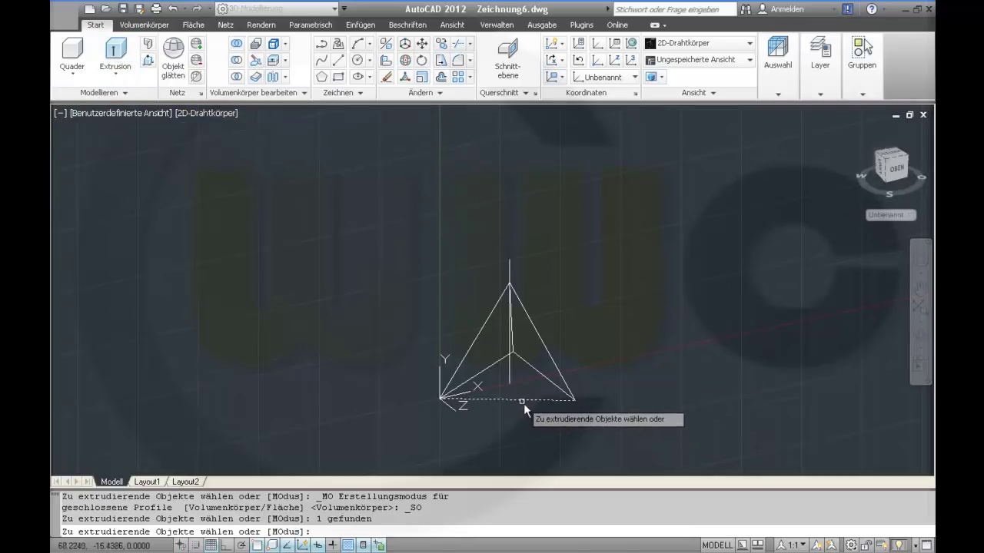
right_click(551, 424)
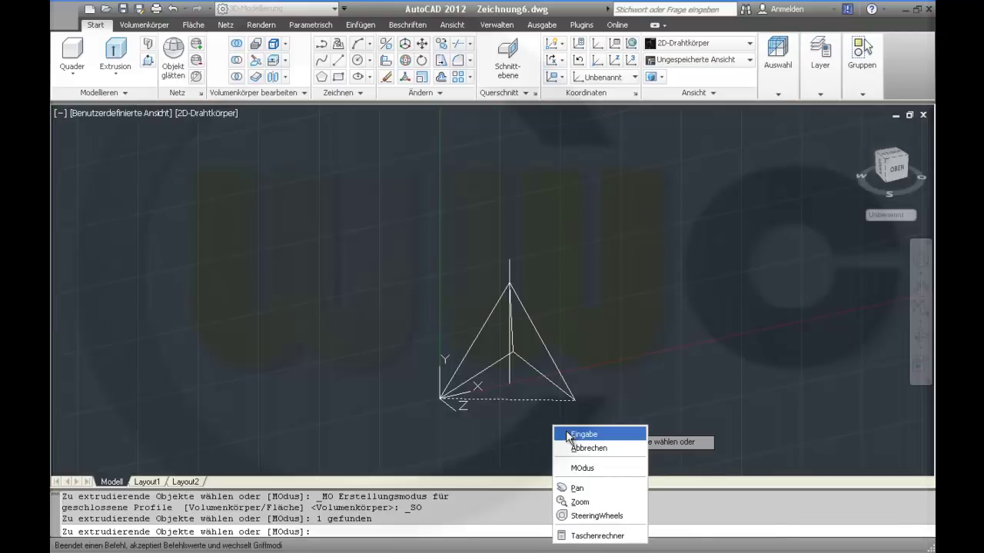
left_click(567, 436)
right_click(621, 336)
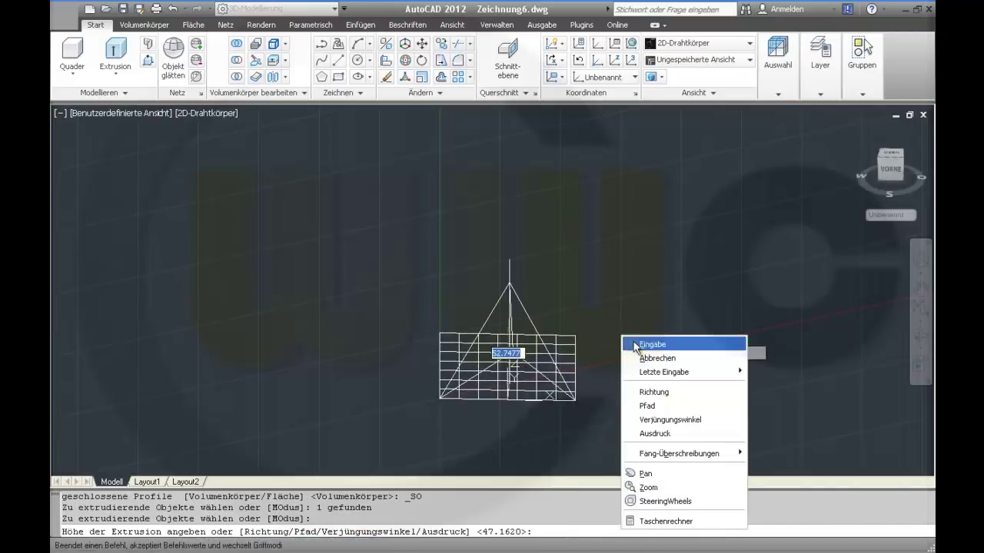
left_click(654, 392)
left_click(441, 399)
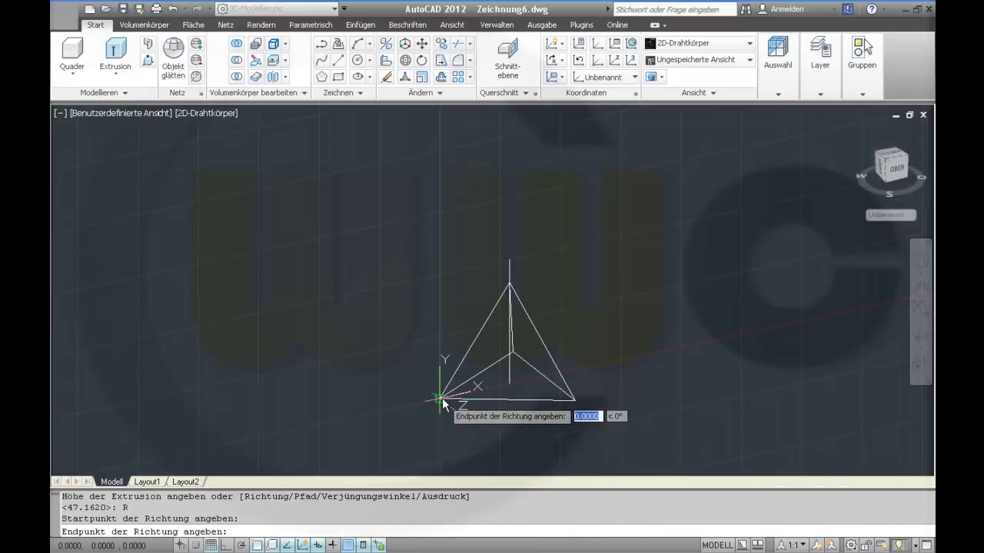
left_click(509, 286)
mouse_move(799, 377)
middle_mouse_down("shift")
mouse_move(606, 367)
mouse_move(628, 267)
middle_mouse_up("shift")
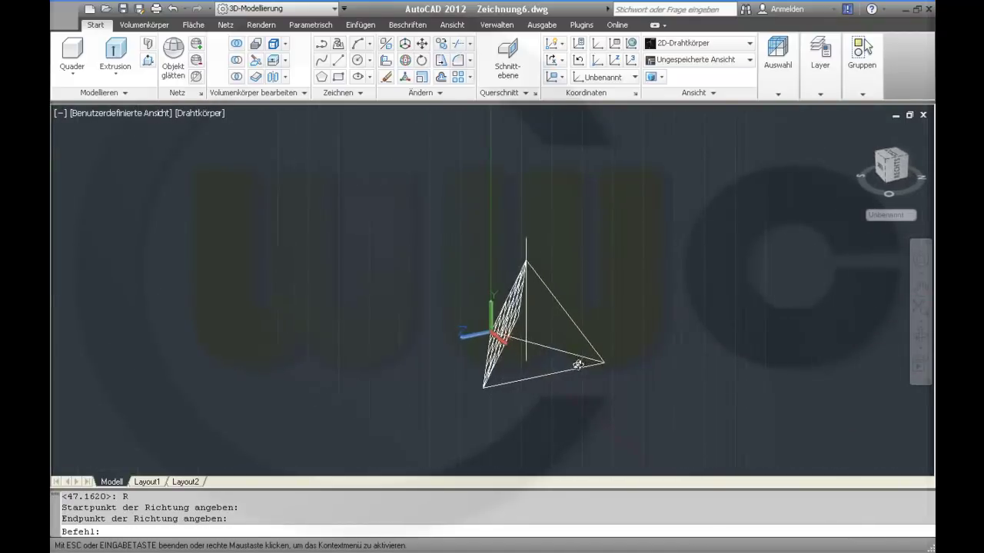
Step: Extrude a second base edge along the direction from its corner to the apex
right_click(616, 247)
left_click(638, 257)
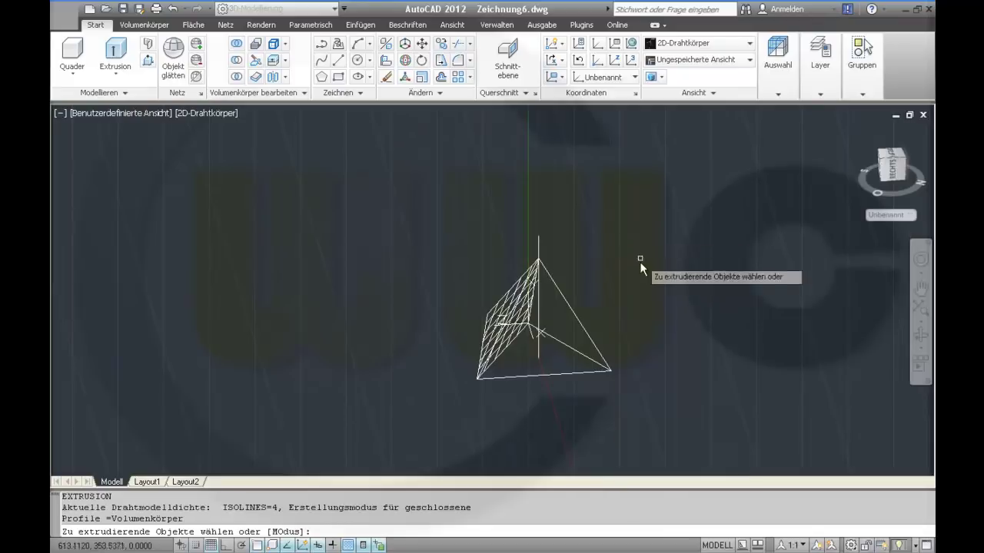
left_click(557, 375)
right_click(666, 339)
left_click(682, 347)
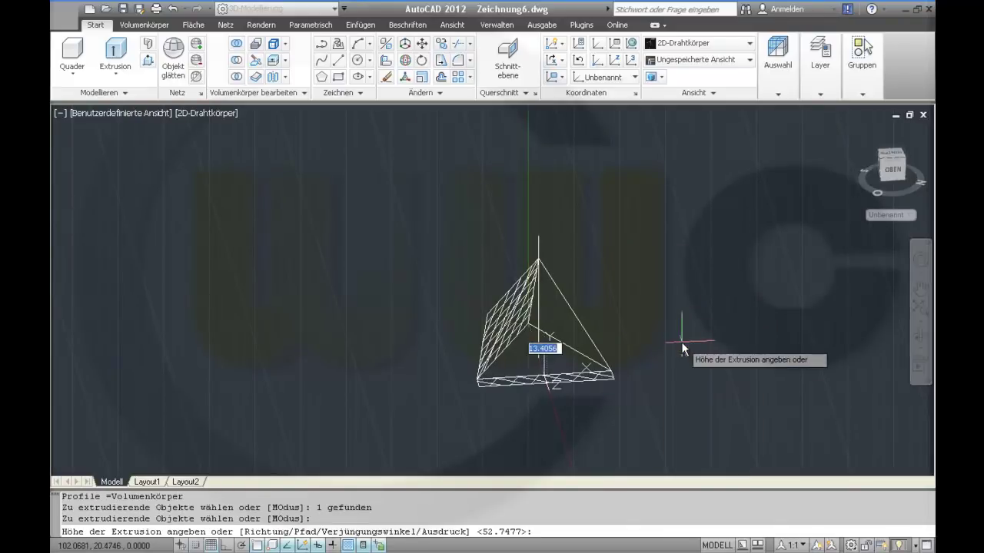
right_click(683, 347)
left_click(704, 397)
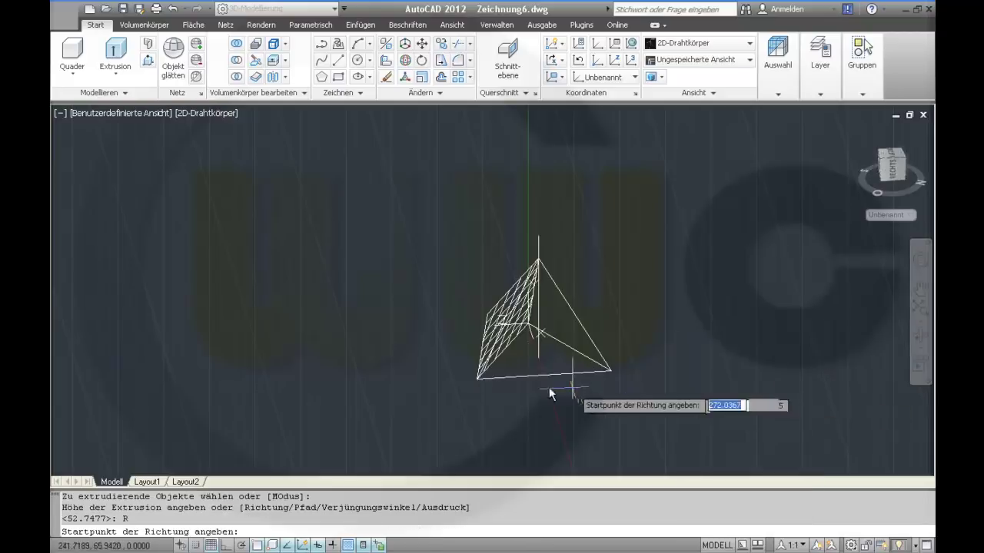
left_click(479, 380)
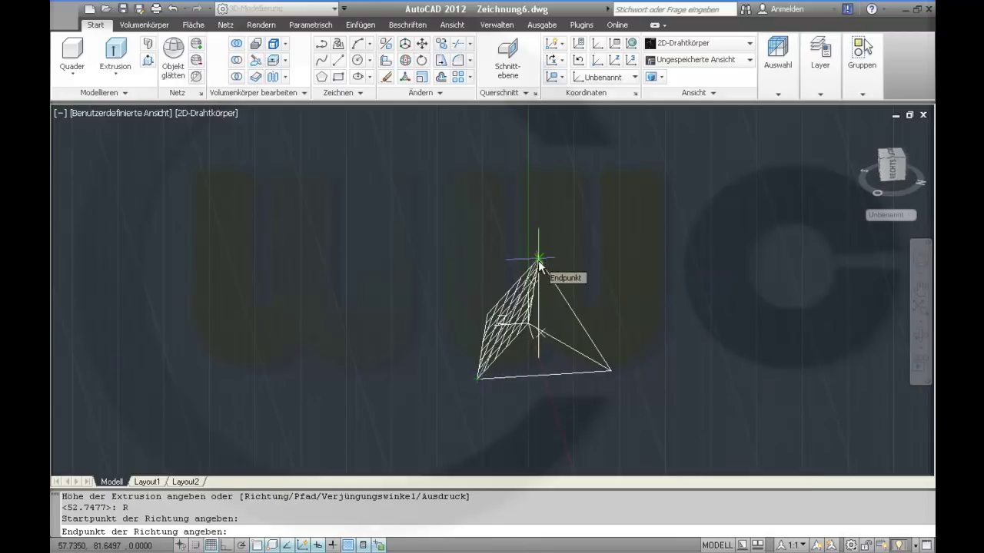
left_click(539, 262)
mouse_move(625, 285)
middle_mouse_down("shift")
mouse_move(681, 334)
mouse_move(569, 339)
mouse_move(500, 318)
mouse_move(616, 237)
middle_mouse_up("shift")
Step: Repeat EXTRUSION on the triangular surface with Richtung, from bottom corner to top vertex
right_click(648, 228)
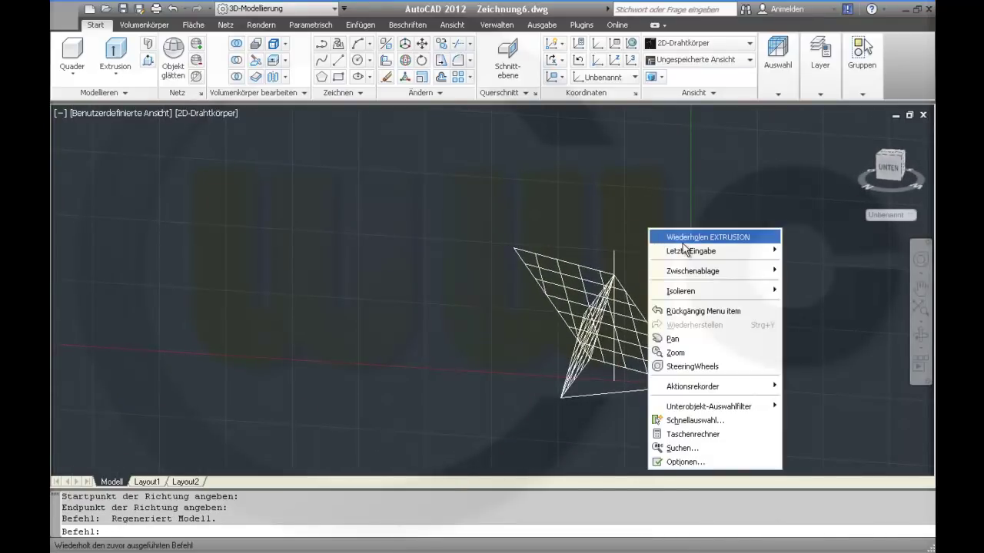
left_click(683, 240)
left_click(634, 392)
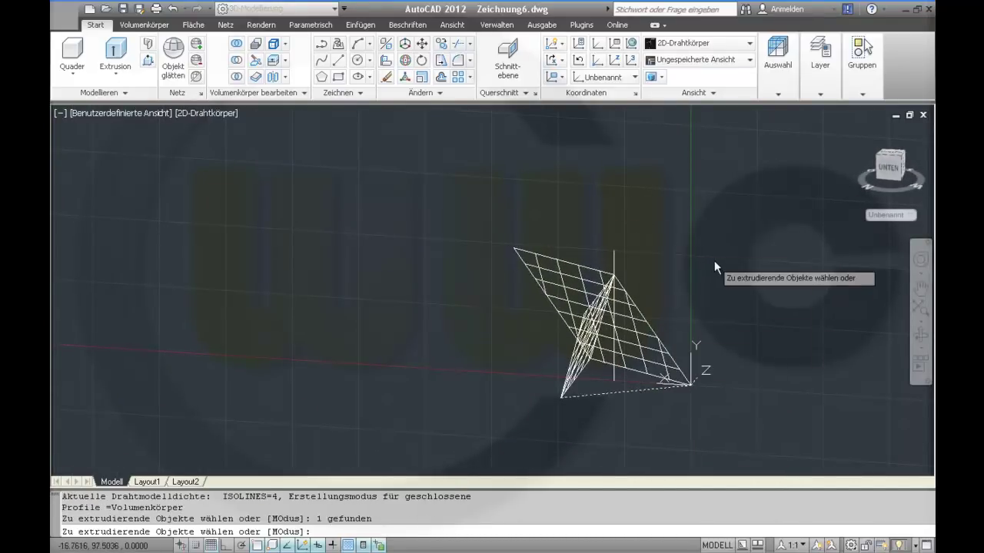
right_click(714, 260)
left_click(726, 269)
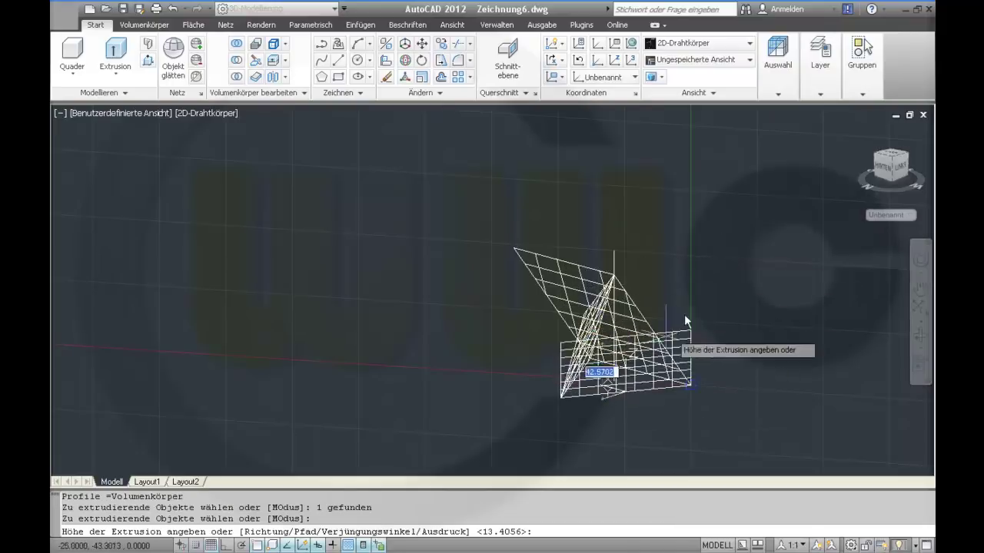
right_click(686, 320)
left_click(719, 358)
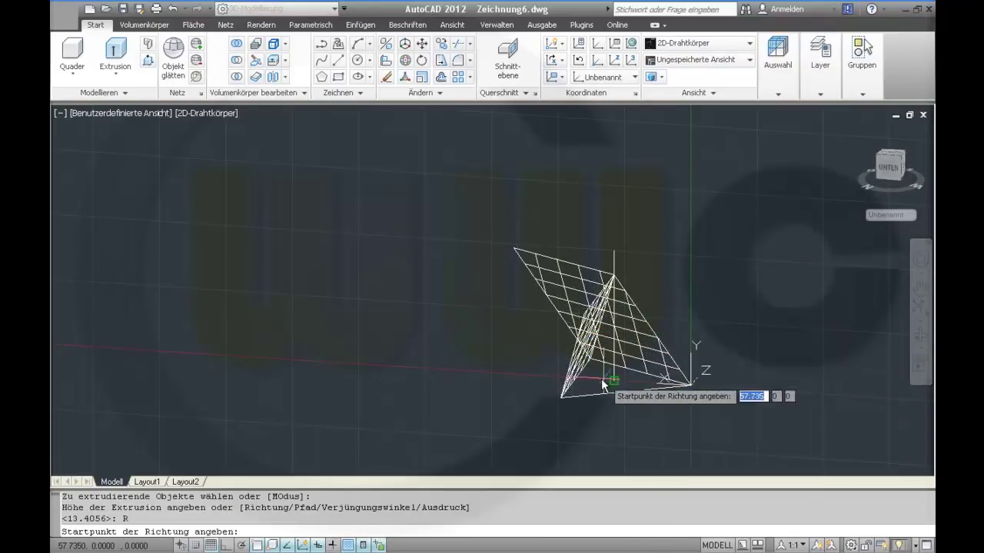
left_click(560, 397)
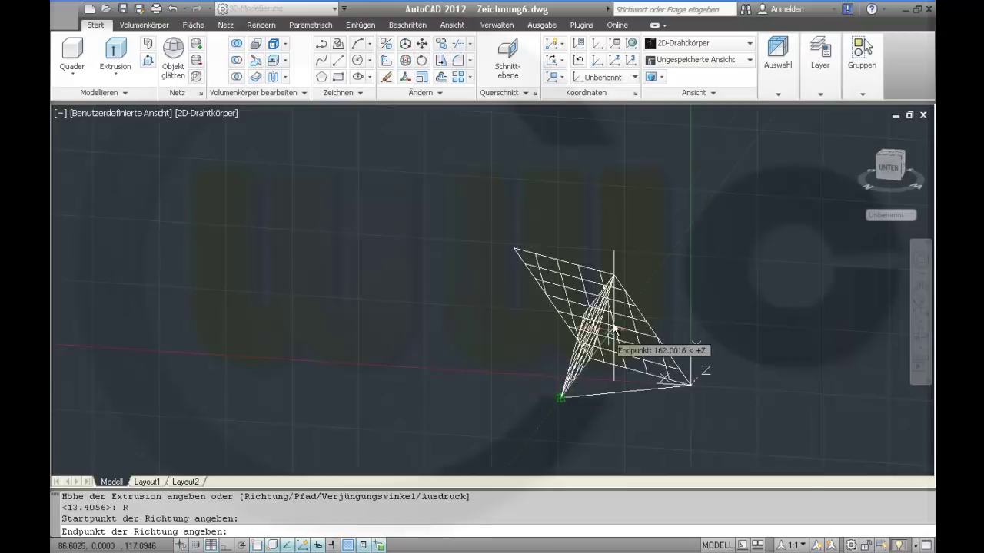
left_click(614, 277)
middle_click_drag(786, 335, 708, 296, "shift")
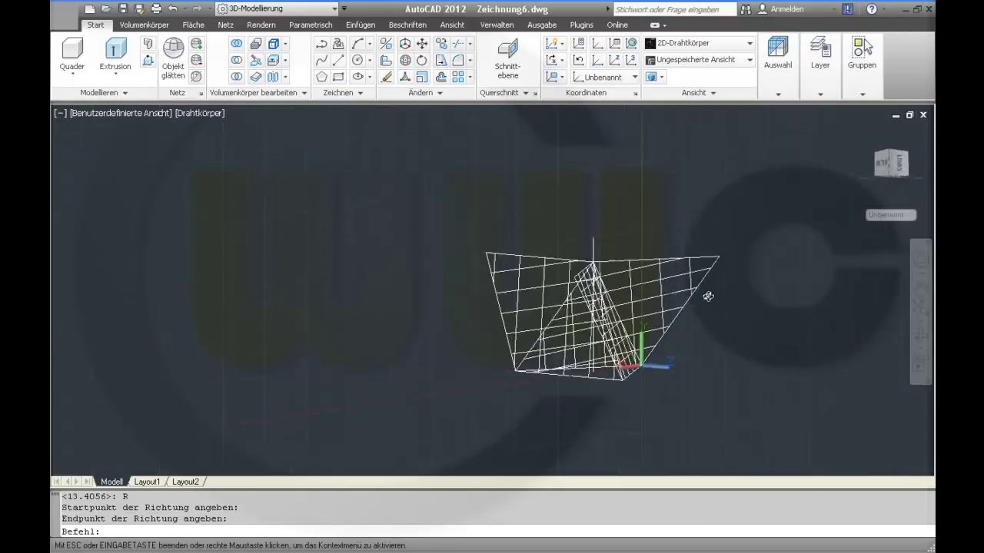
left_click(467, 29)
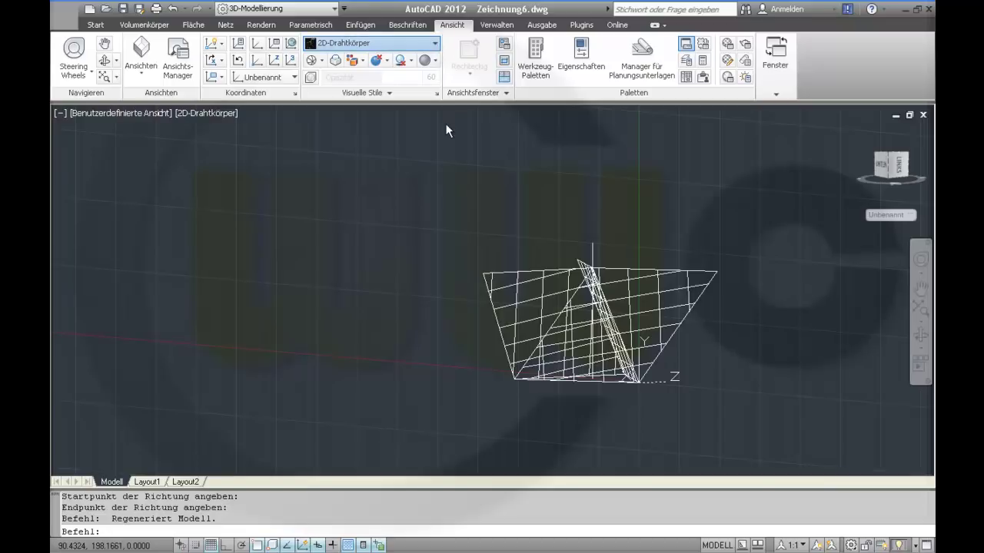
Step: Orbit the Graustufen-shaded model and switch to the Fläche ribbon tools
mouse_move(566, 215)
middle_mouse_down("shift")
mouse_move(483, 233)
mouse_move(494, 193)
mouse_move(536, 216)
middle_mouse_up("shift")
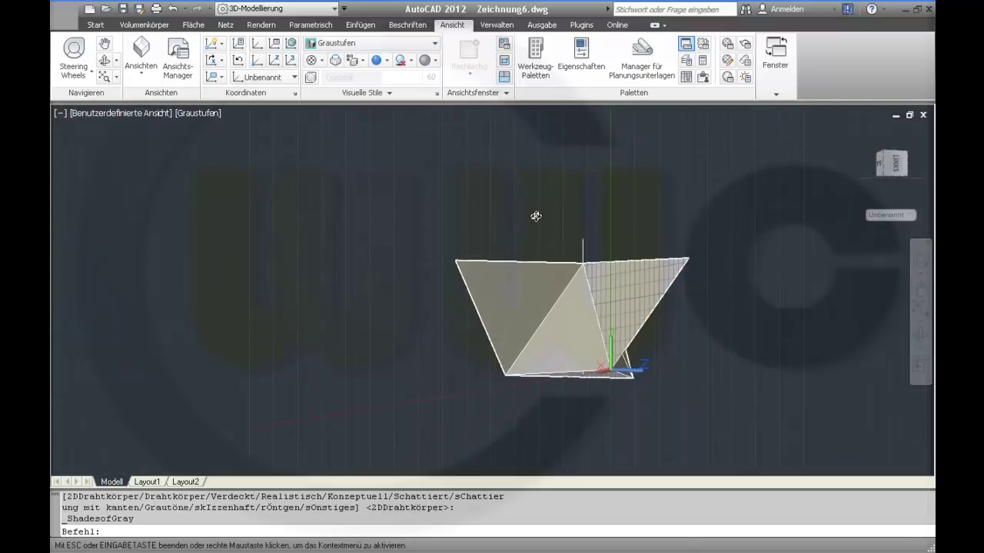
mouse_move(694, 238)
middle_mouse_down("shift")
mouse_move(685, 246)
mouse_move(448, 198)
middle_mouse_up("shift")
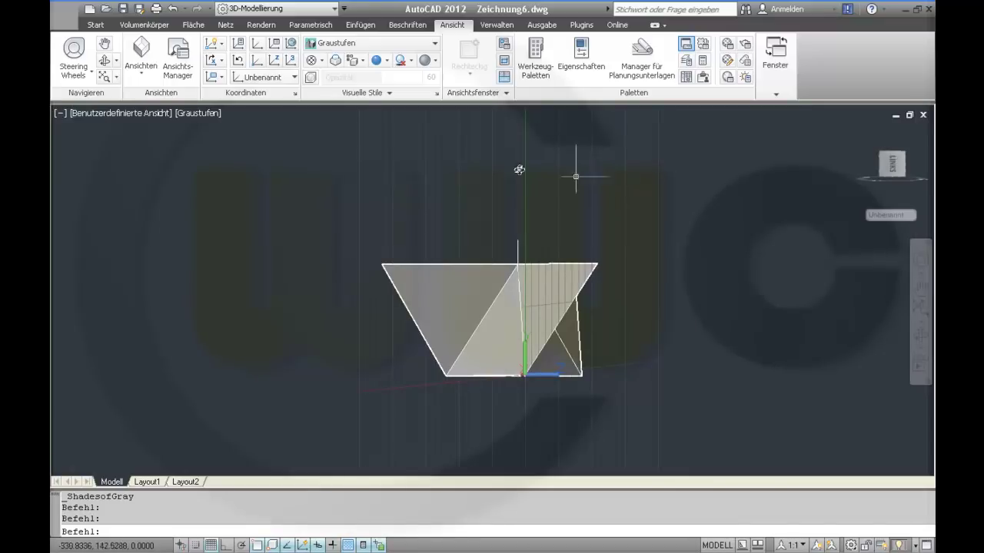
left_click(193, 24)
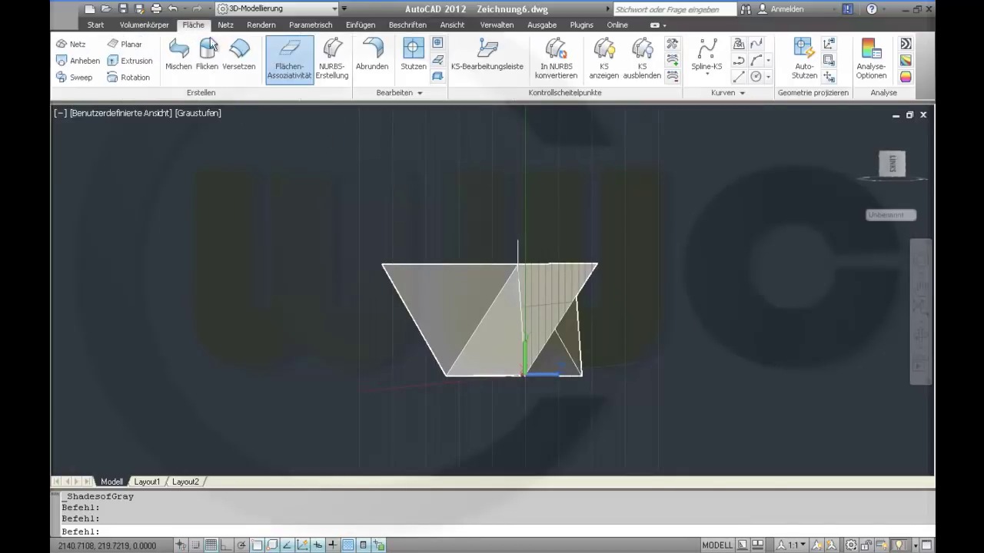
Step: Start Stutzen (SURFTRIM) and select the three extruded surfaces to trim
left_click(427, 65)
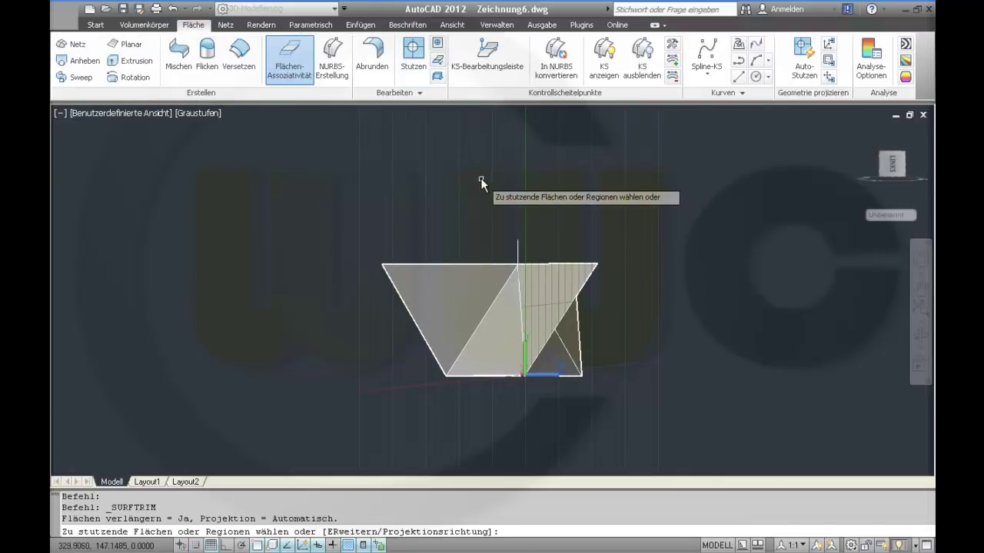
mouse_move(464, 180)
middle_mouse_down("shift")
mouse_move(461, 193)
mouse_move(484, 202)
mouse_move(483, 234)
middle_mouse_up("shift")
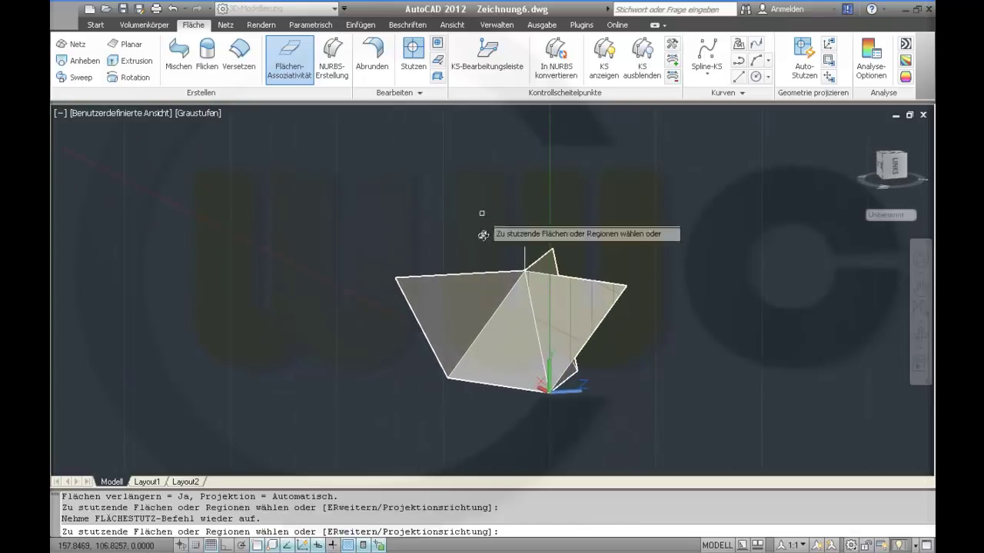
left_click(510, 339)
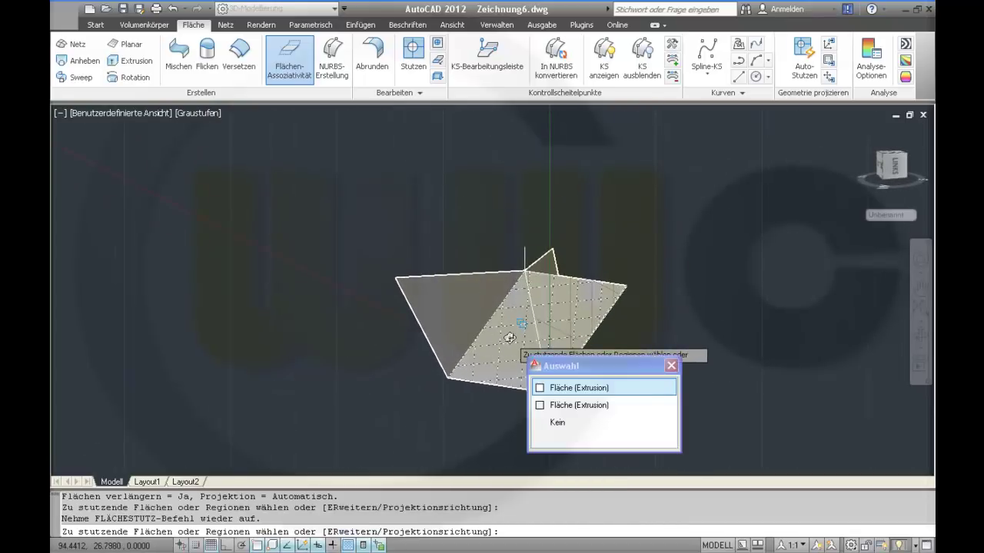
left_click(571, 388)
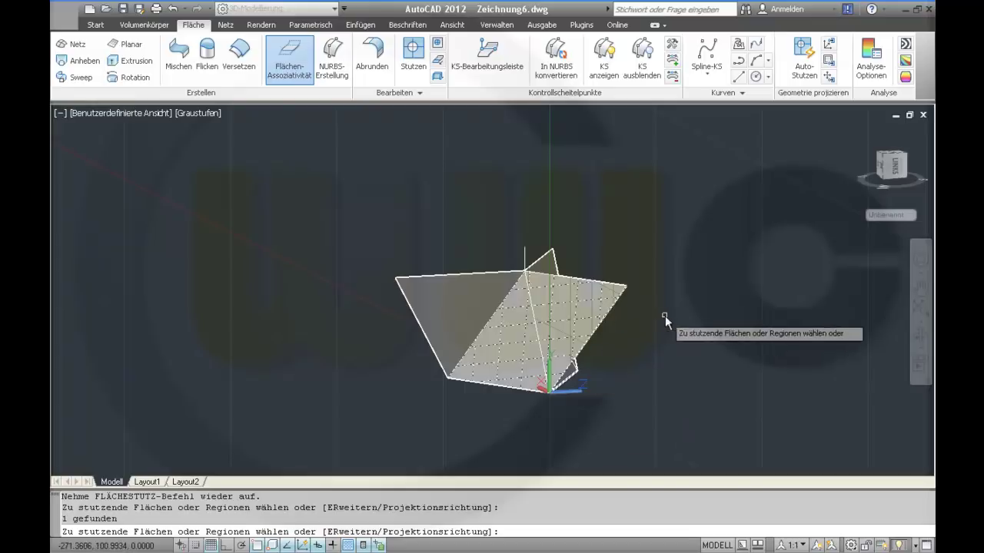
mouse_move(666, 321)
middle_mouse_down("shift")
mouse_move(602, 318)
mouse_move(595, 307)
middle_mouse_up("shift")
left_click(563, 307)
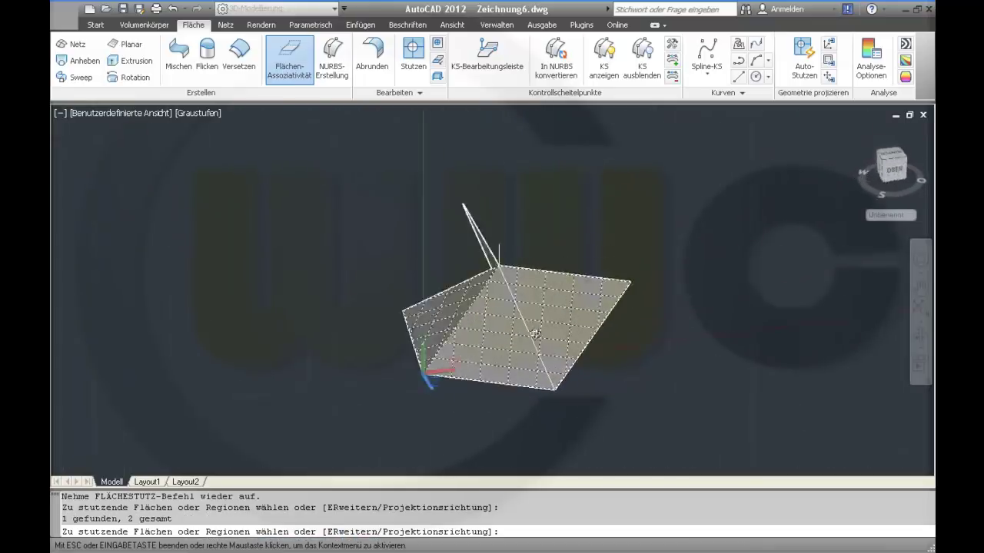
left_click(606, 301)
right_click(666, 221)
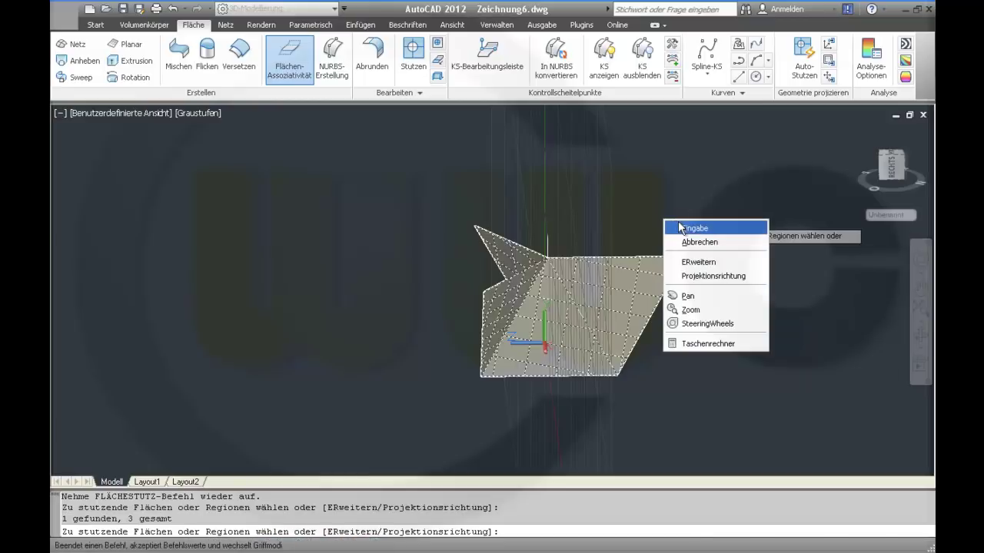
left_click(674, 226)
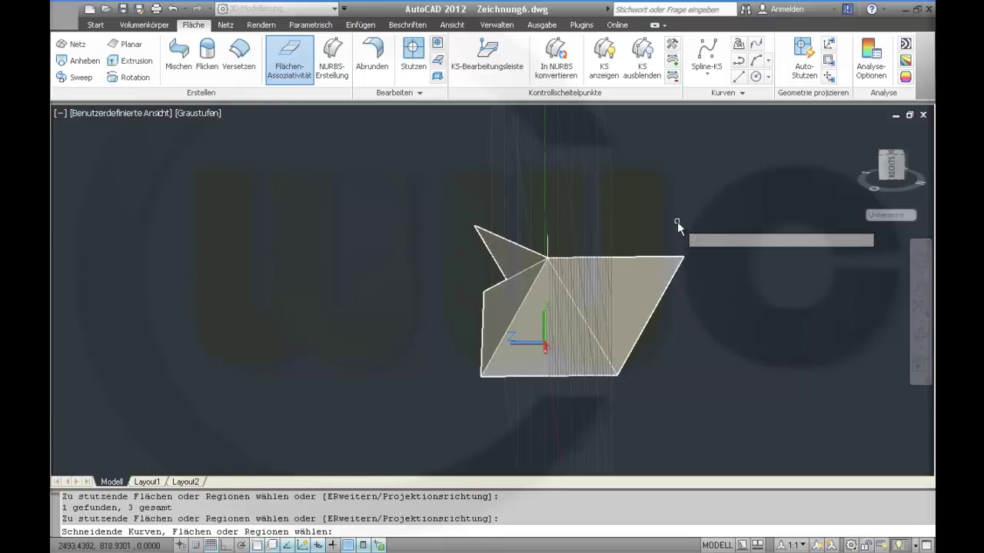
Step: Pick the three pyramid edge lines as cutting edges
left_click(566, 288)
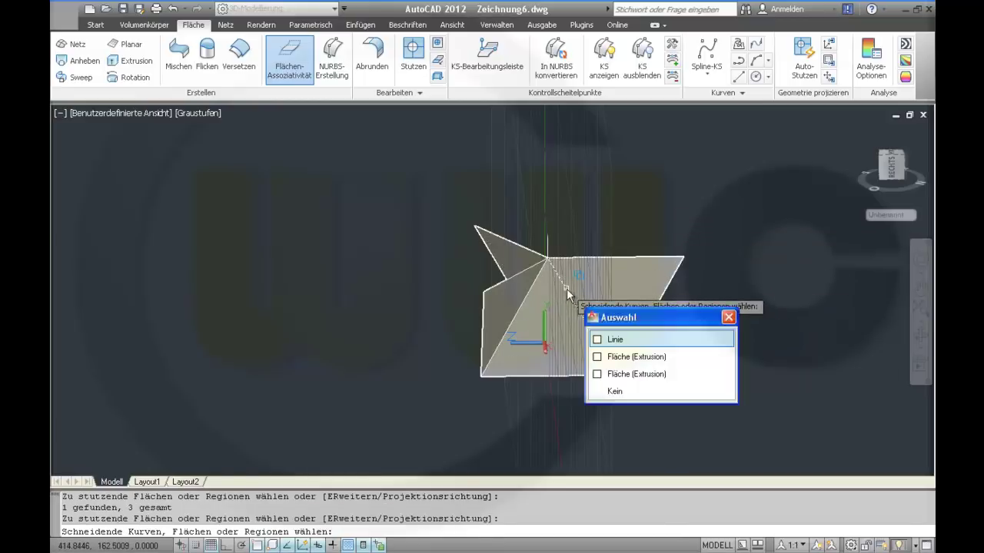
left_click(597, 339)
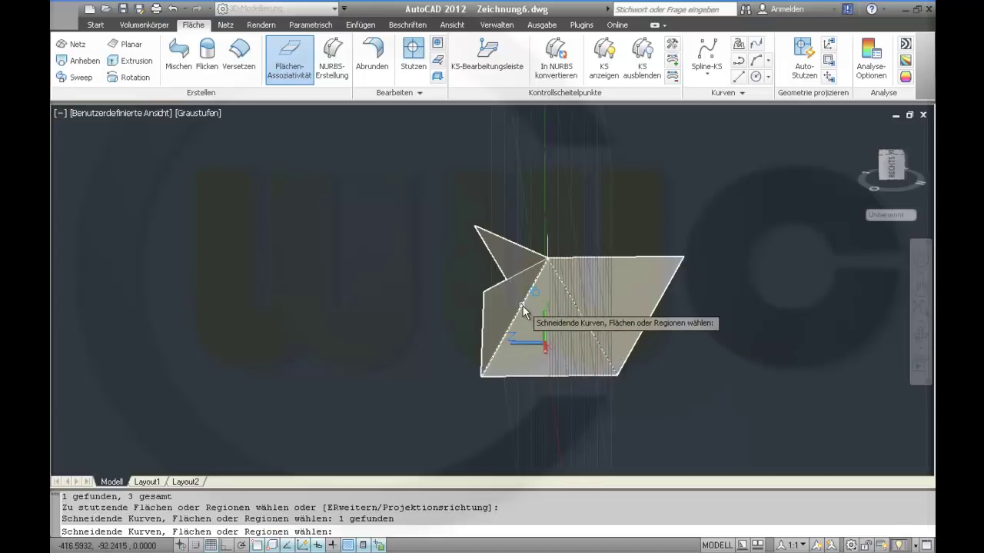
left_click(521, 307)
left_click(571, 353)
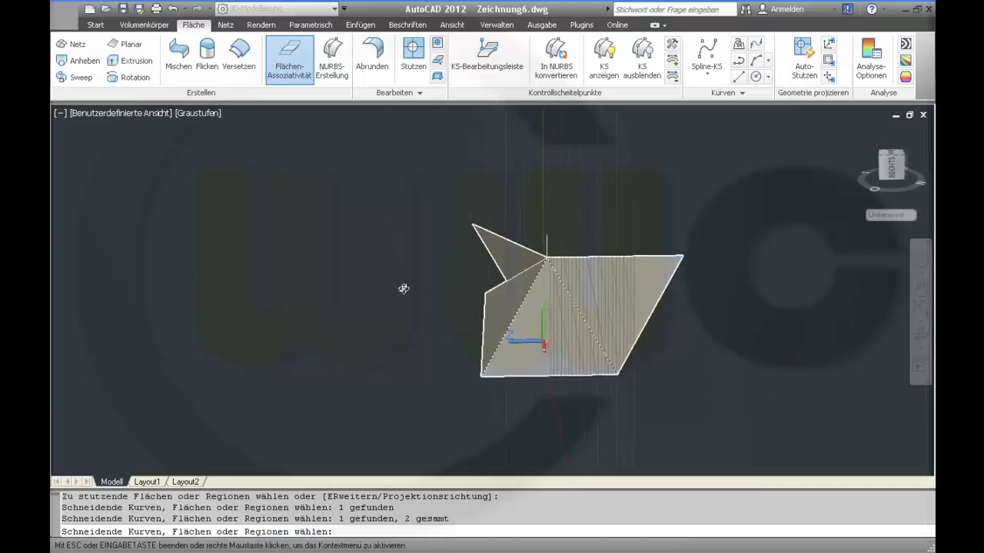
middle_click_drag(403, 289, 481, 301, "shift")
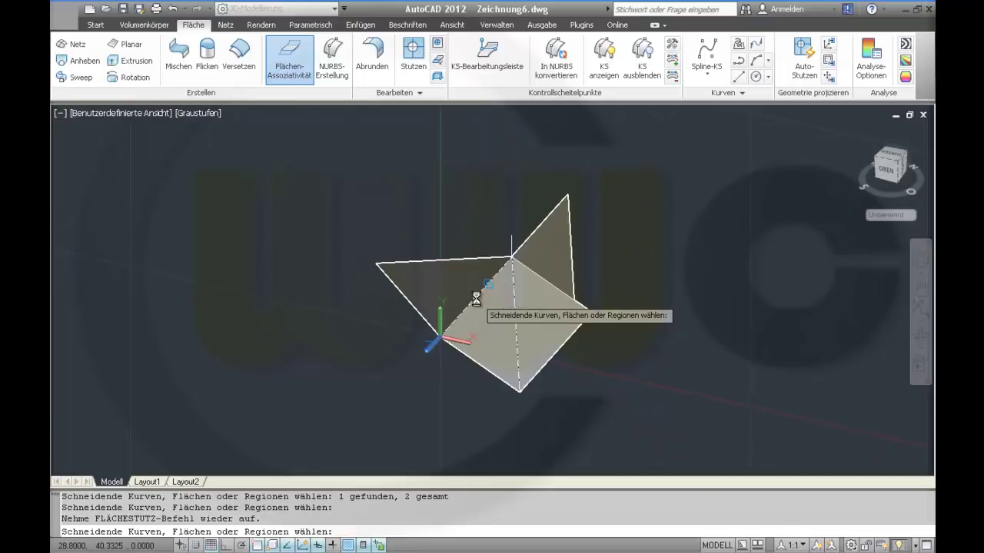
left_click(476, 297)
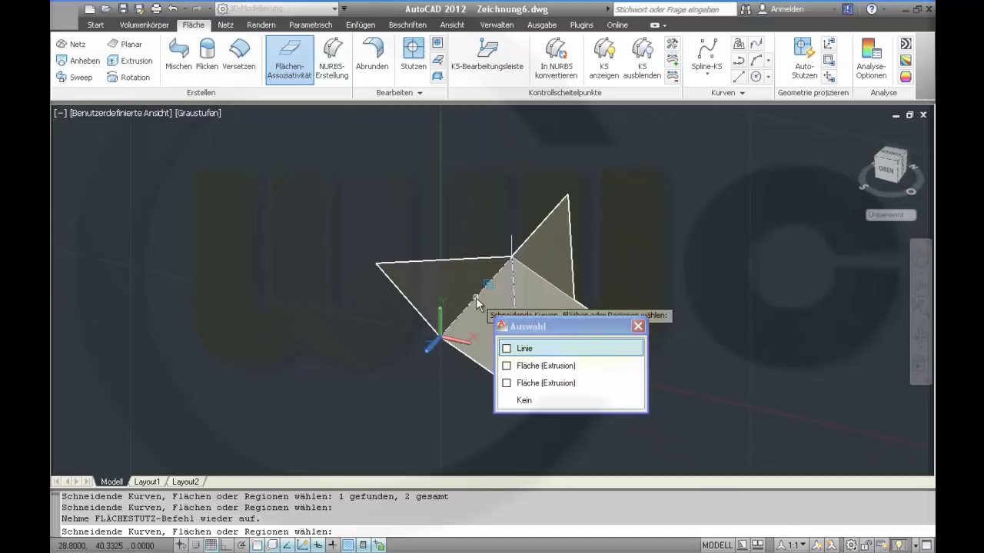
left_click(522, 349)
key("Return")
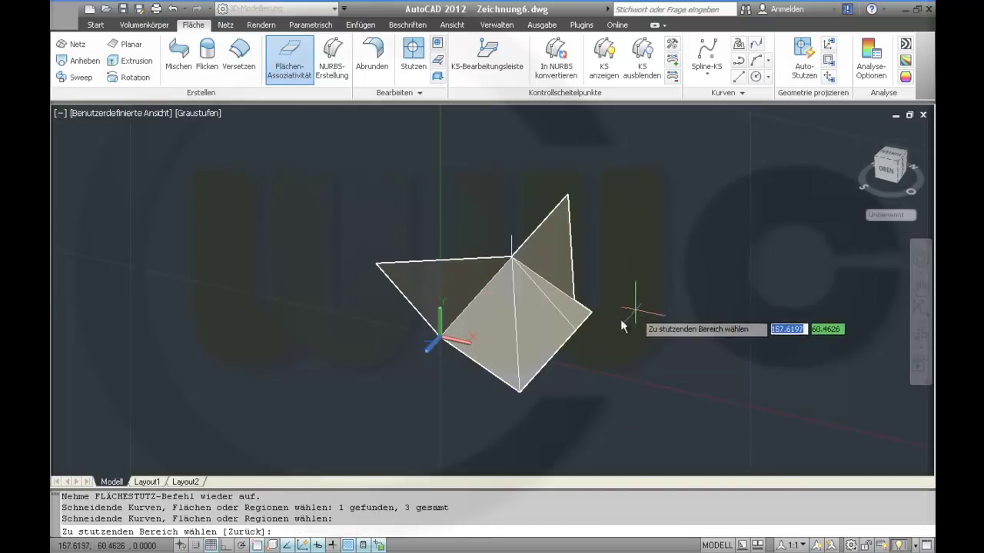
Step: Trim away the right, upper-right and left surface flaps
left_click(577, 319)
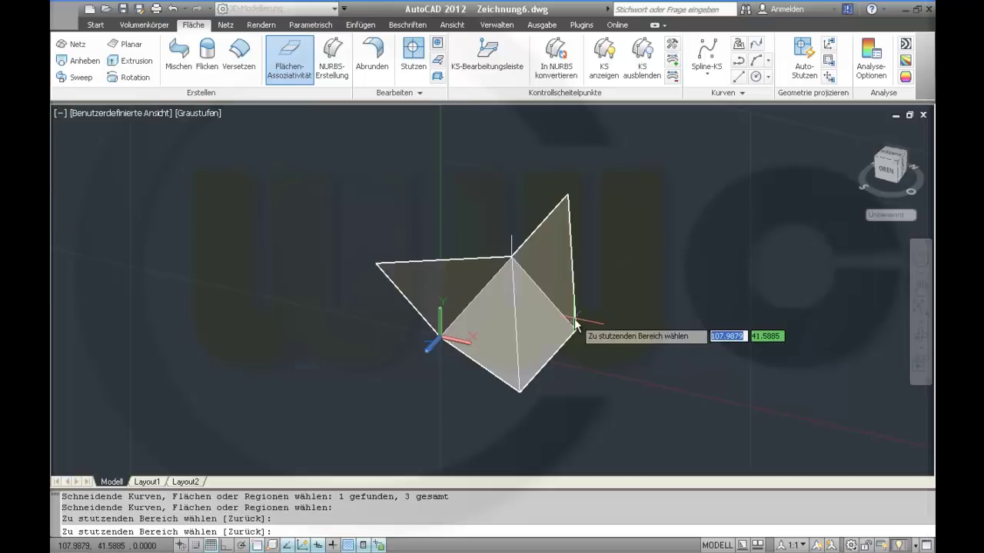
left_click(562, 258)
left_click(441, 270)
mouse_move(566, 264)
middle_mouse_down("shift")
mouse_move(588, 303)
mouse_move(560, 246)
mouse_move(565, 269)
mouse_move(597, 266)
mouse_move(597, 300)
mouse_move(402, 285)
mouse_move(510, 244)
mouse_move(599, 327)
mouse_move(635, 391)
mouse_move(689, 401)
mouse_move(718, 404)
mouse_move(753, 354)
mouse_move(817, 319)
mouse_move(817, 295)
mouse_move(791, 266)
mouse_move(732, 243)
mouse_move(491, 297)
mouse_move(387, 354)
mouse_move(348, 306)
middle_mouse_up("shift")
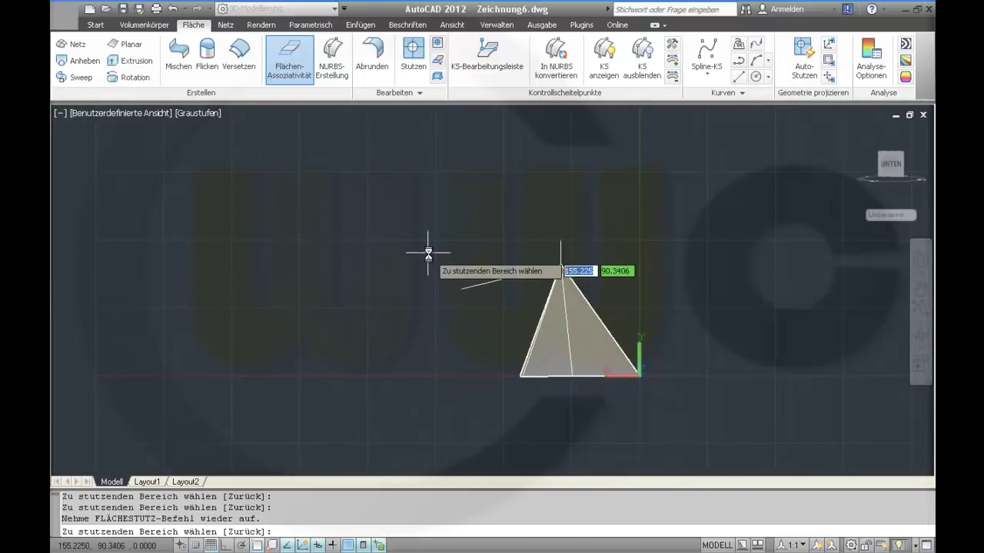
key("Escape")
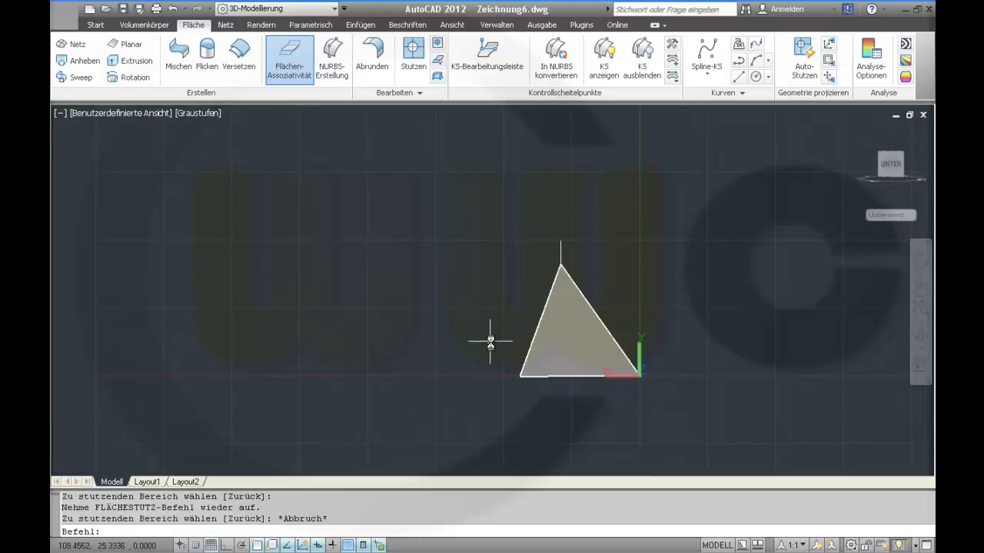
Step: Orbit the pyramid to inspect its trimmed slanted faces from new angles
mouse_move(490, 342)
middle_mouse_down("shift")
mouse_move(654, 359)
mouse_move(696, 282)
middle_mouse_up("shift")
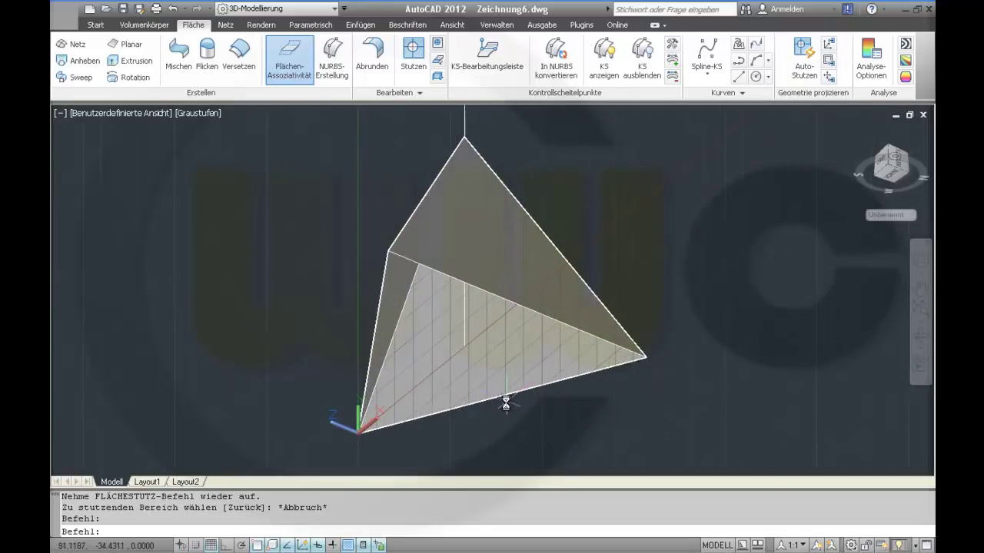
mouse_move(505, 405)
middle_mouse_down("shift")
mouse_move(565, 431)
mouse_move(566, 390)
mouse_move(523, 350)
middle_mouse_up("shift")
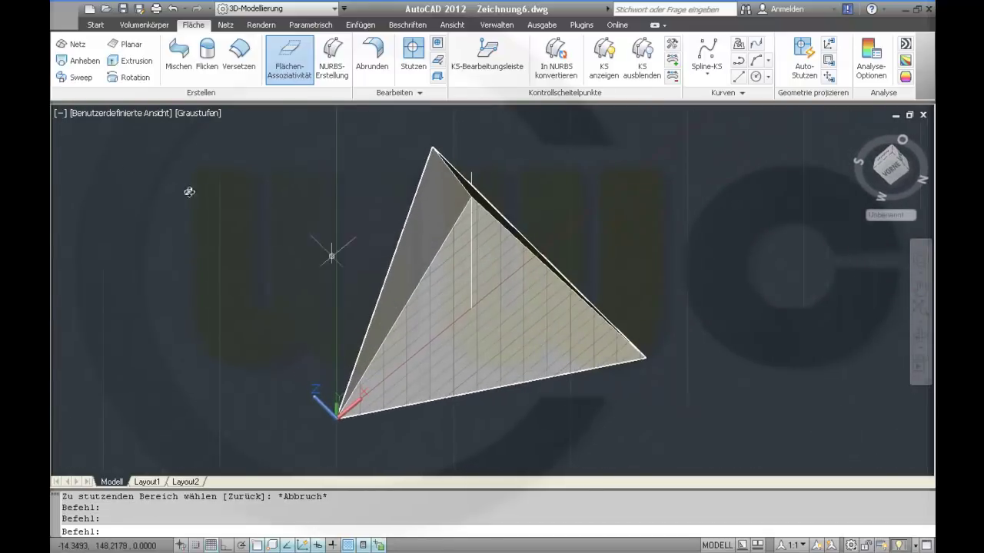
Step: Start a loft with the pyramid's left and right edge lines as the two cross-sections
left_click(401, 238)
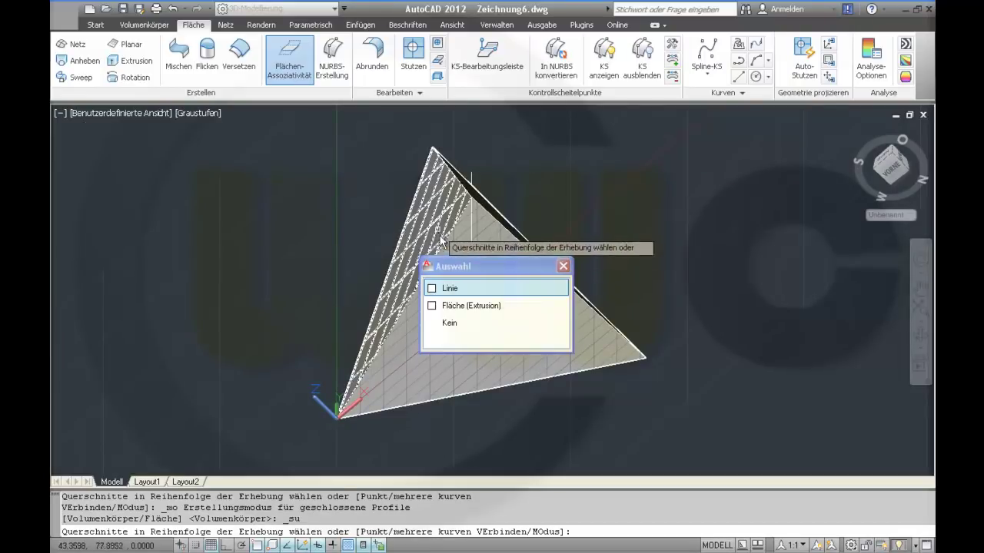
left_click(461, 302)
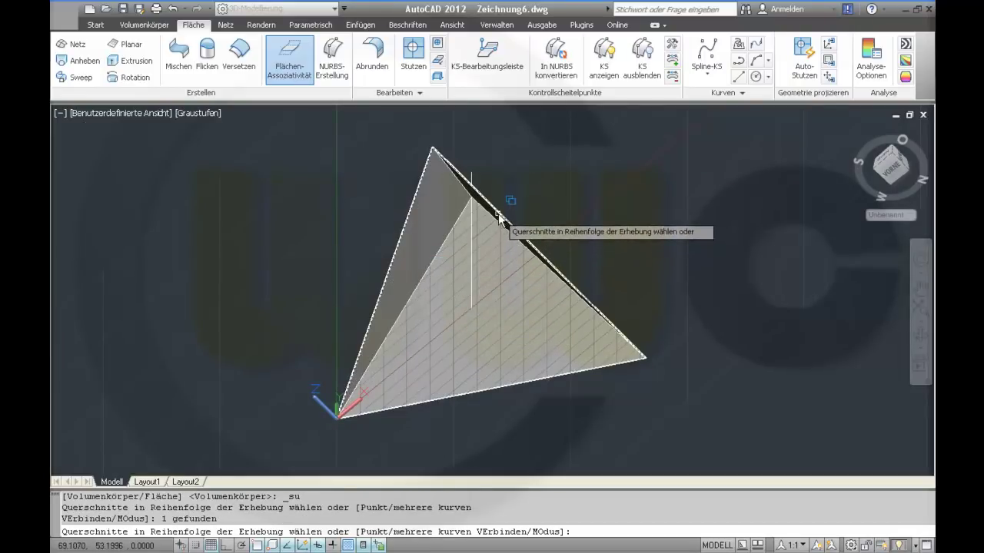
left_click(505, 223)
left_click(529, 263)
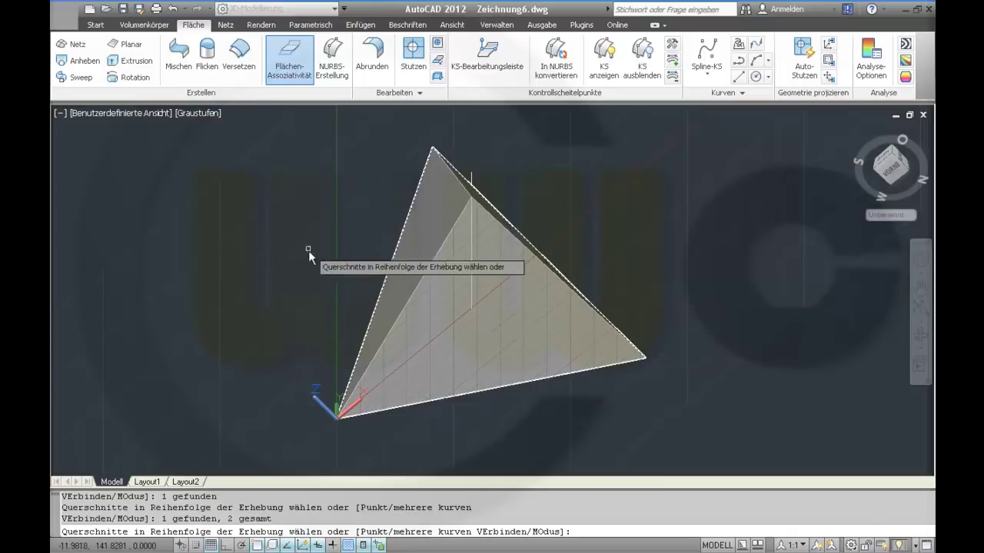
mouse_move(307, 253)
middle_mouse_down("shift")
mouse_move(404, 305)
mouse_move(329, 212)
middle_mouse_up("shift")
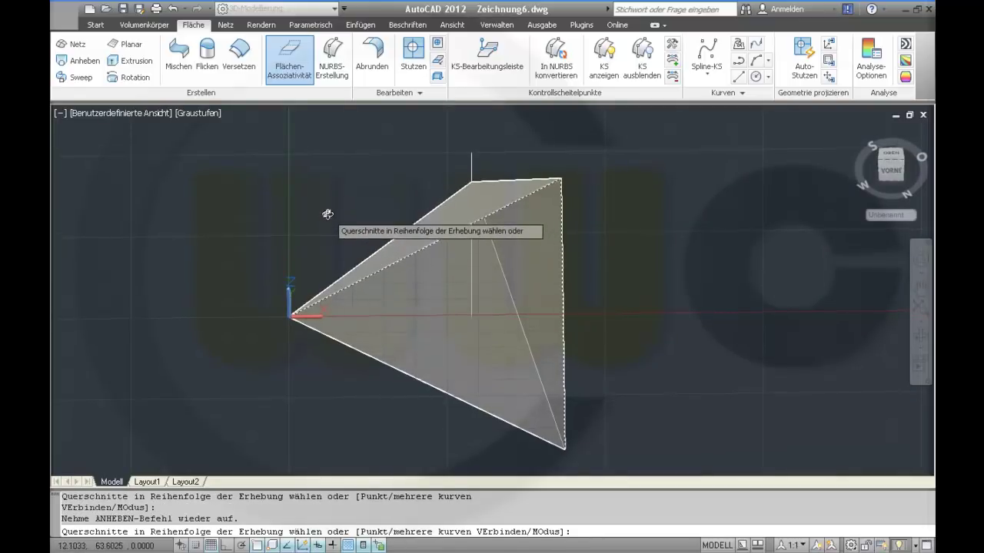
right_click(329, 218)
left_click(349, 223)
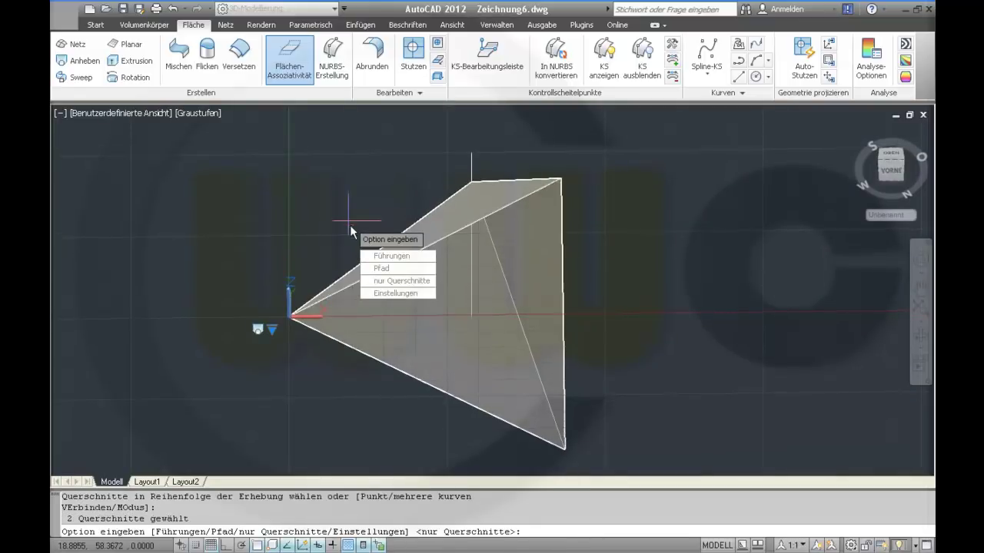
Step: Use the shared edge line as the loft guide to create the missing face
left_click(381, 256)
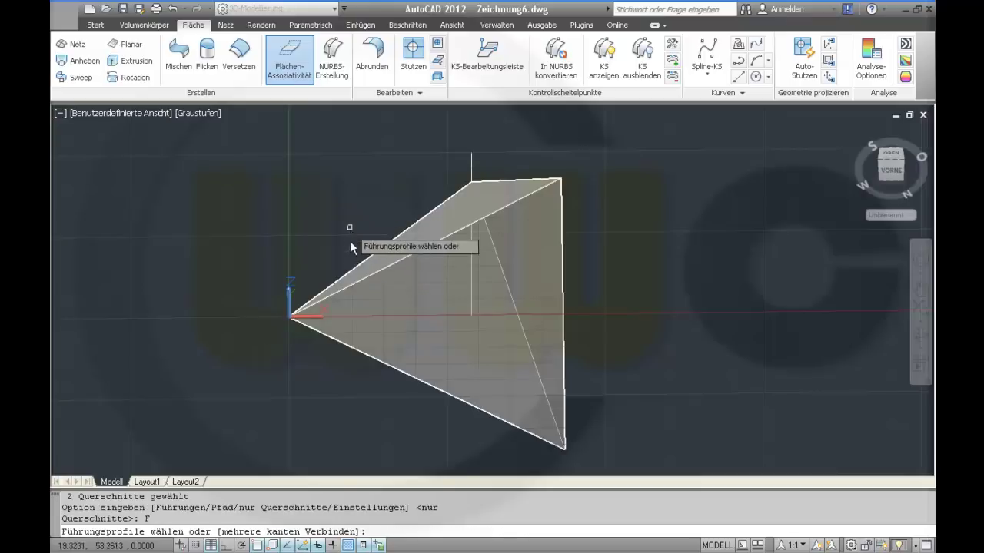
left_click(349, 348)
left_click(386, 397)
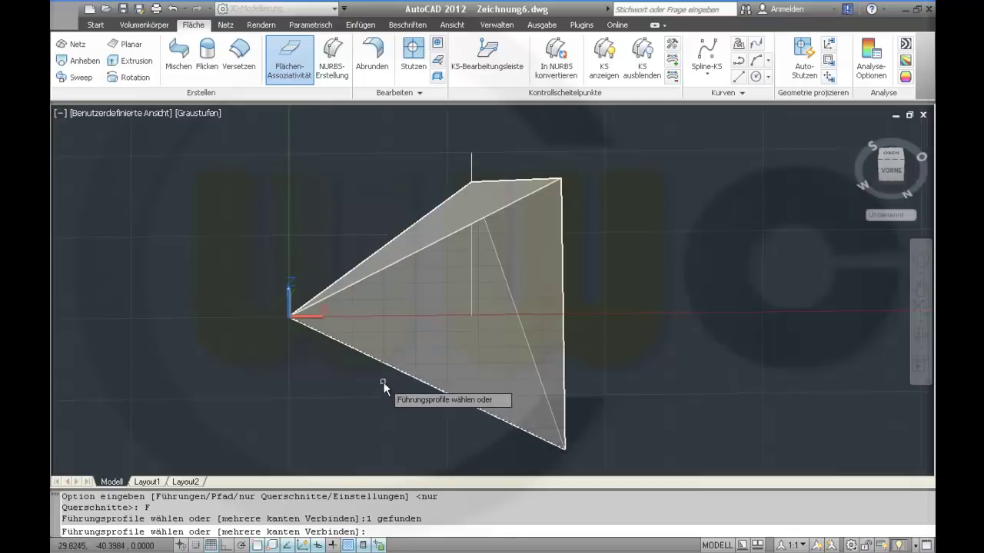
right_click(320, 239)
left_click(338, 251)
Step: Orbit around the closed tetrahedron to check it, including its base
mouse_move(318, 237)
middle_mouse_down("shift")
mouse_move(267, 251)
mouse_move(346, 253)
mouse_move(459, 358)
mouse_move(432, 330)
mouse_move(393, 314)
middle_mouse_up("shift")
scroll(404, 161, "up", 3)
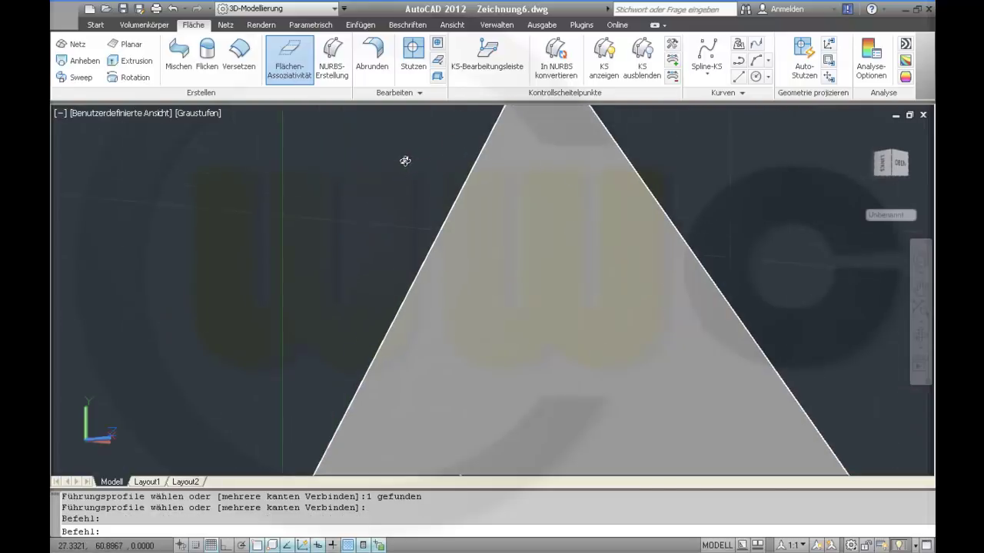
scroll(422, 169, "down", 5)
mouse_move(557, 182)
middle_mouse_down("shift")
mouse_move(525, 162)
mouse_move(402, 139)
middle_mouse_up("shift")
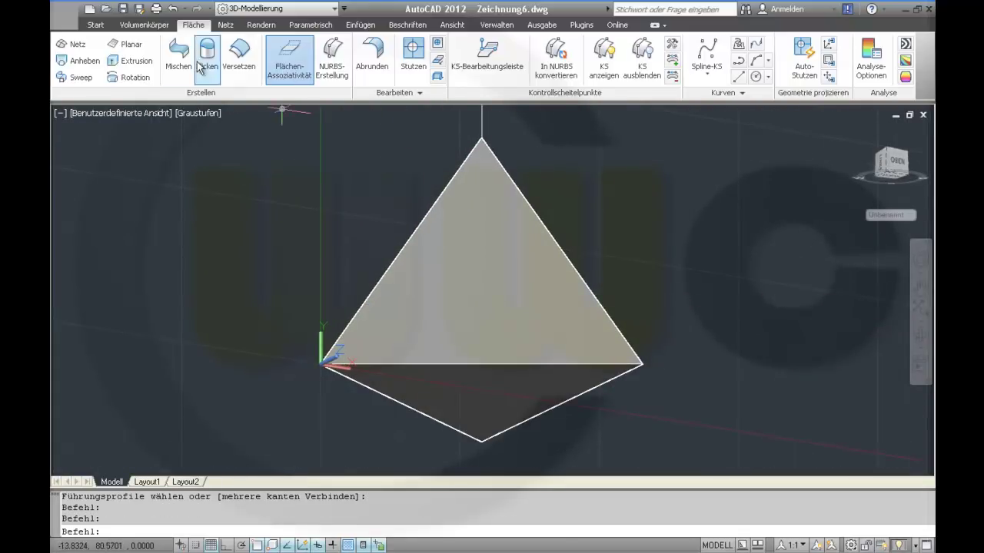
left_click(144, 26)
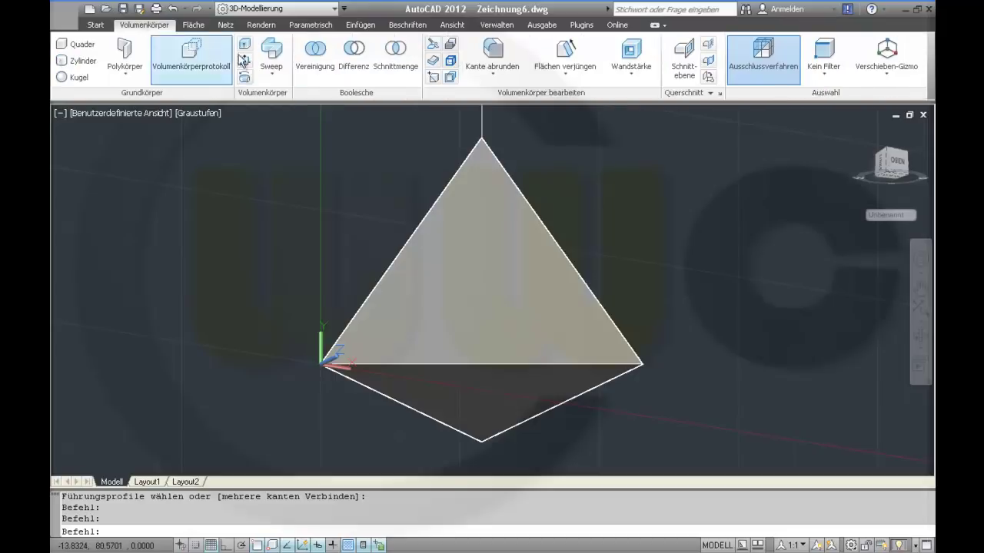
Step: Window-select all pyramid surfaces for Vereinigung and proceed despite the associativity warning
left_click(315, 55)
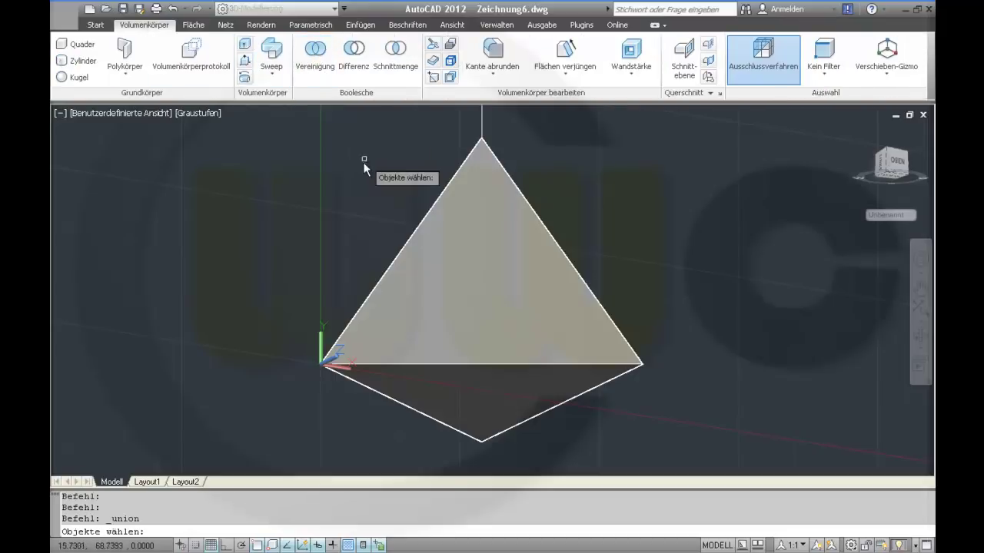
left_click(232, 126)
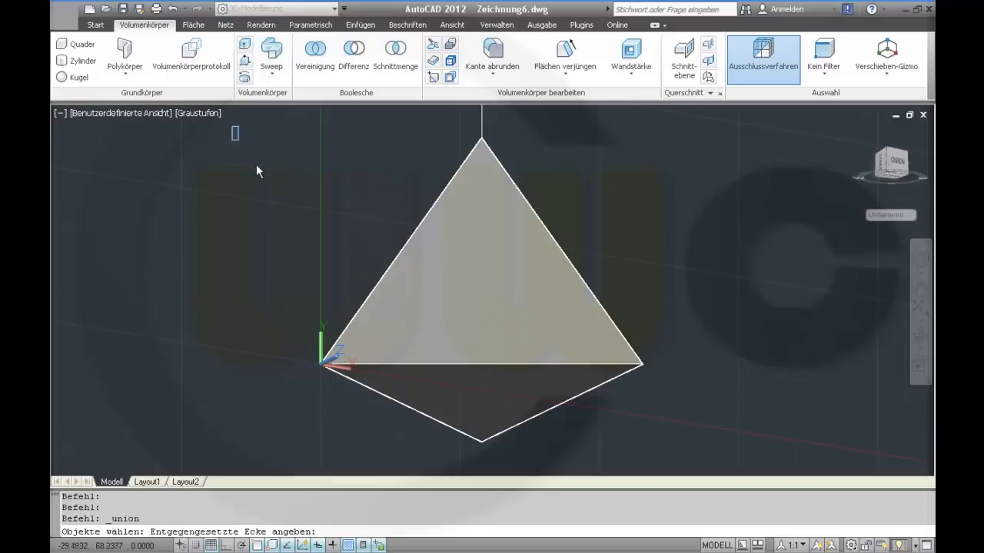
left_click(676, 460)
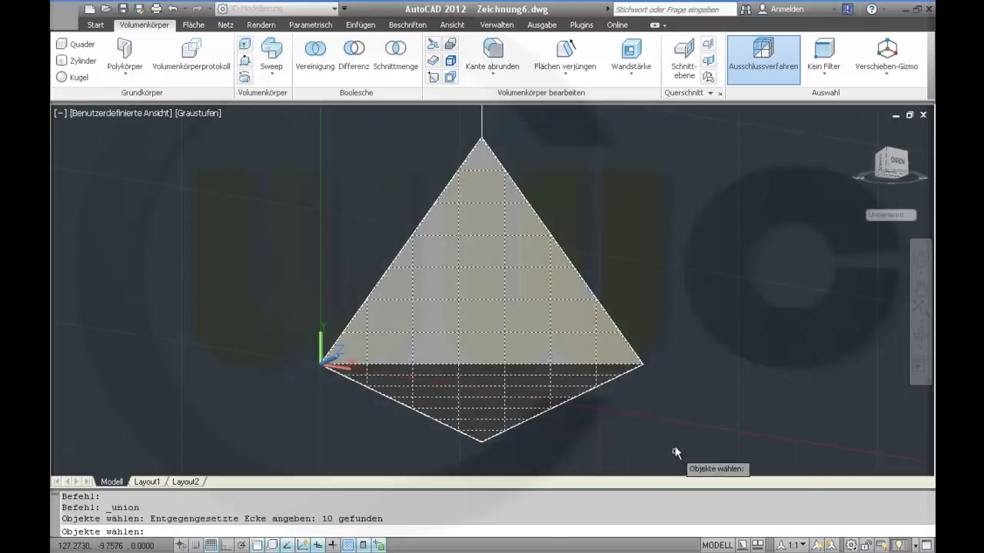
key("Return")
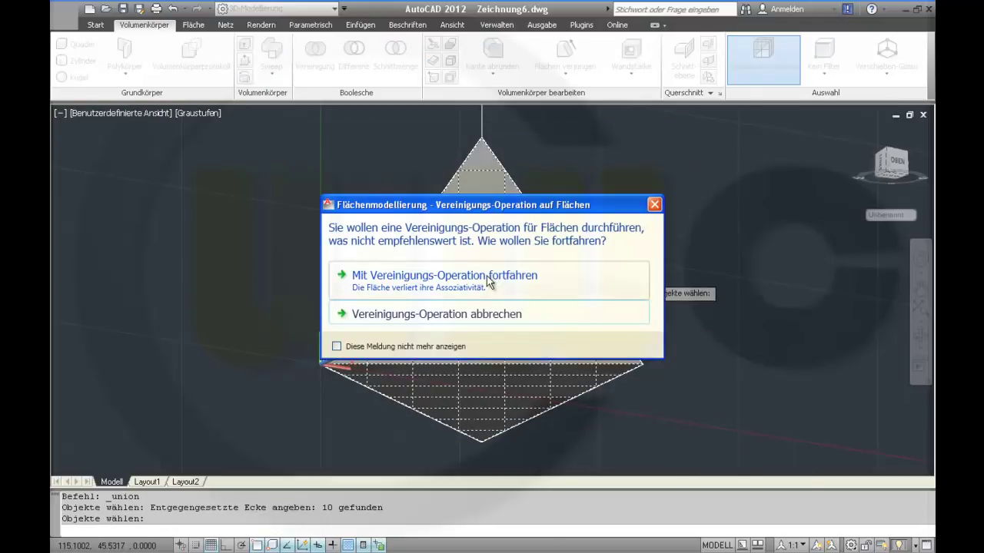
left_click(486, 277)
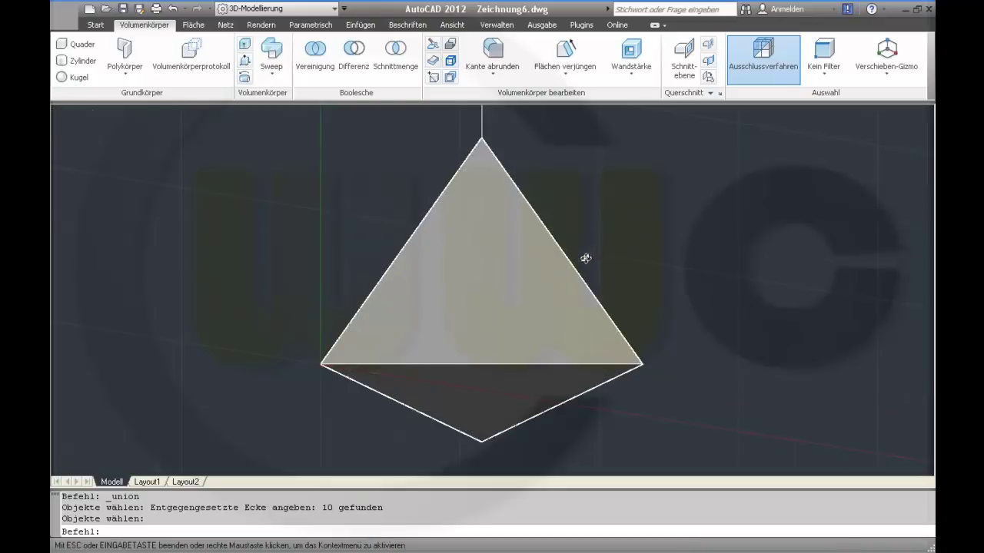
middle_click_drag(584, 256, 532, 260, "shift")
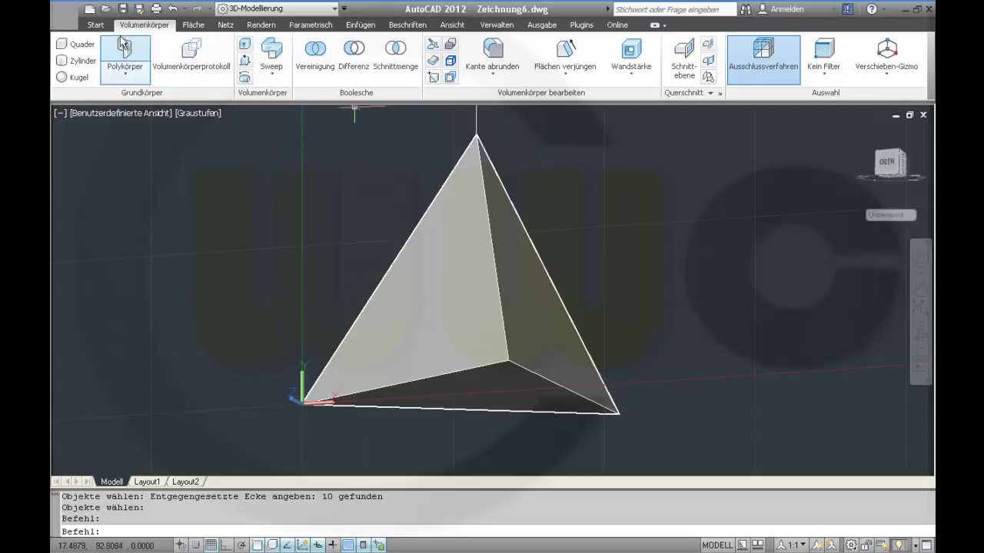
Step: Create a new layer named volumen in the Layer Properties Manager
left_click(96, 25)
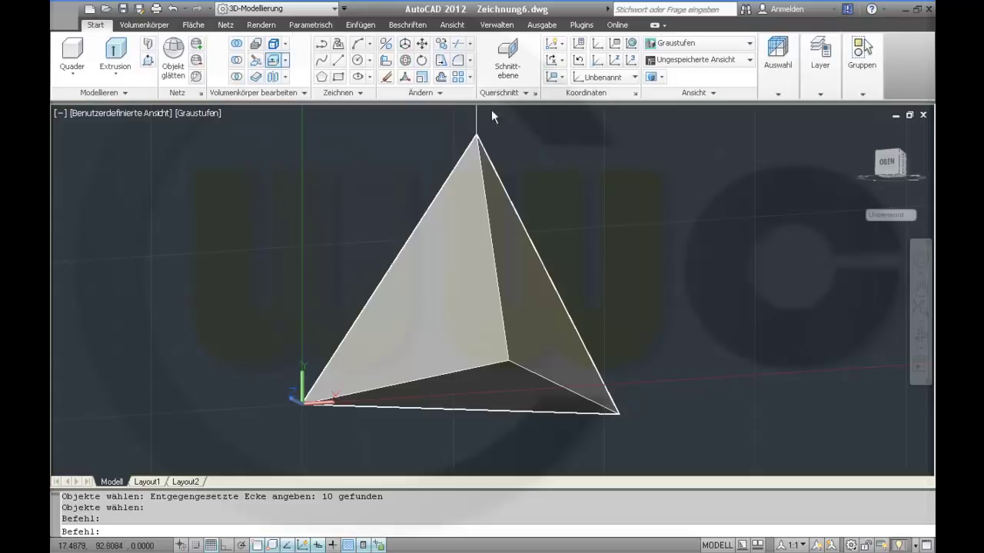
left_click(821, 95)
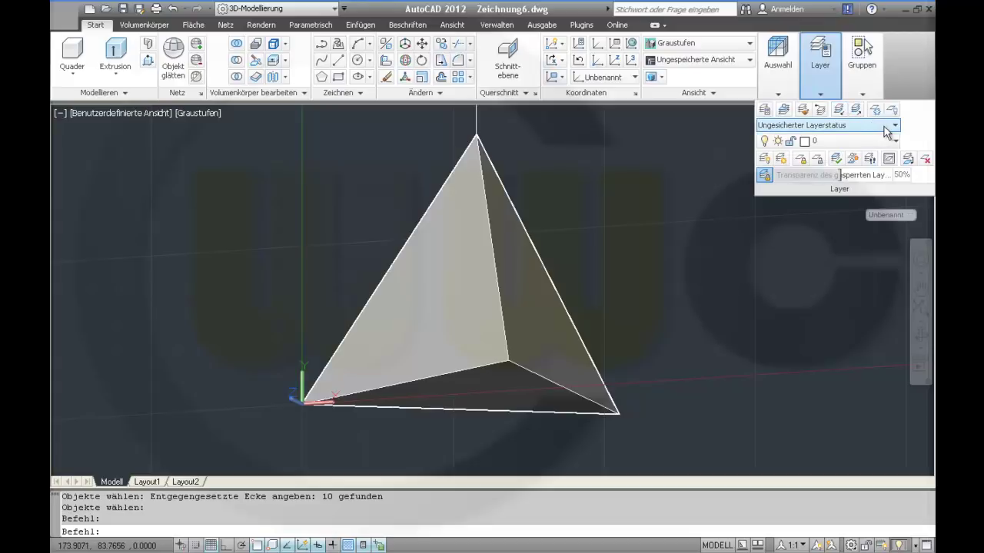
left_click(765, 110)
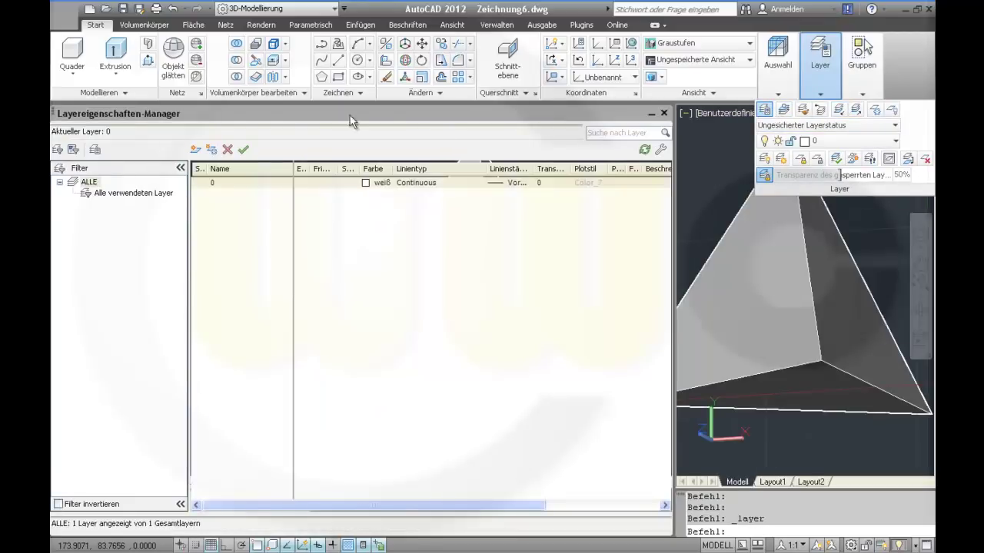
left_click(197, 151)
type("volumen")
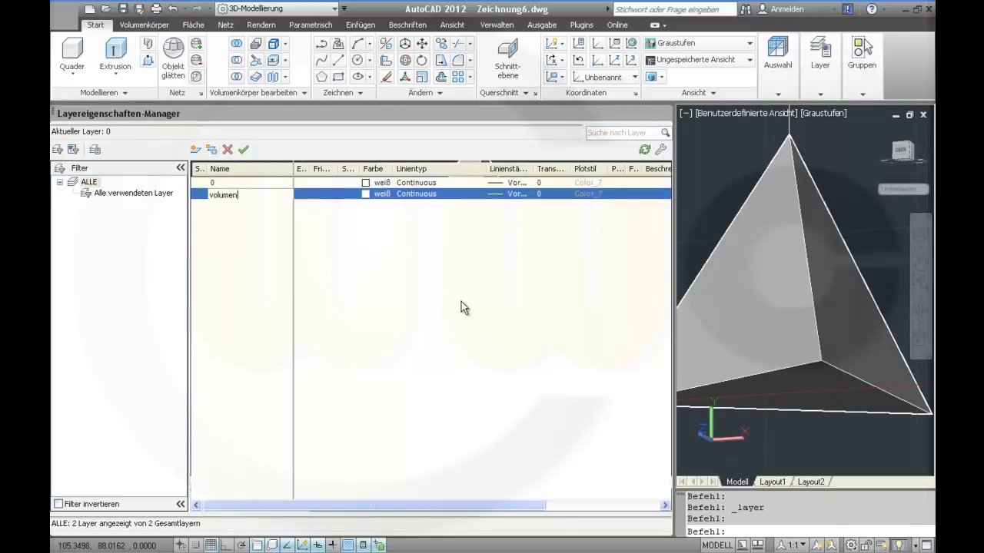
key("Return")
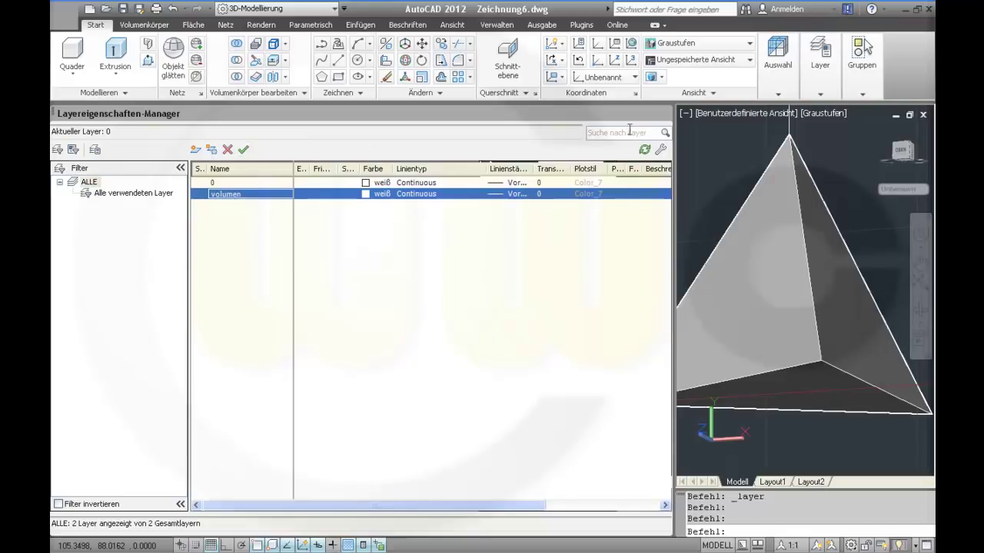
left_click(664, 114)
mouse_move(820, 56)
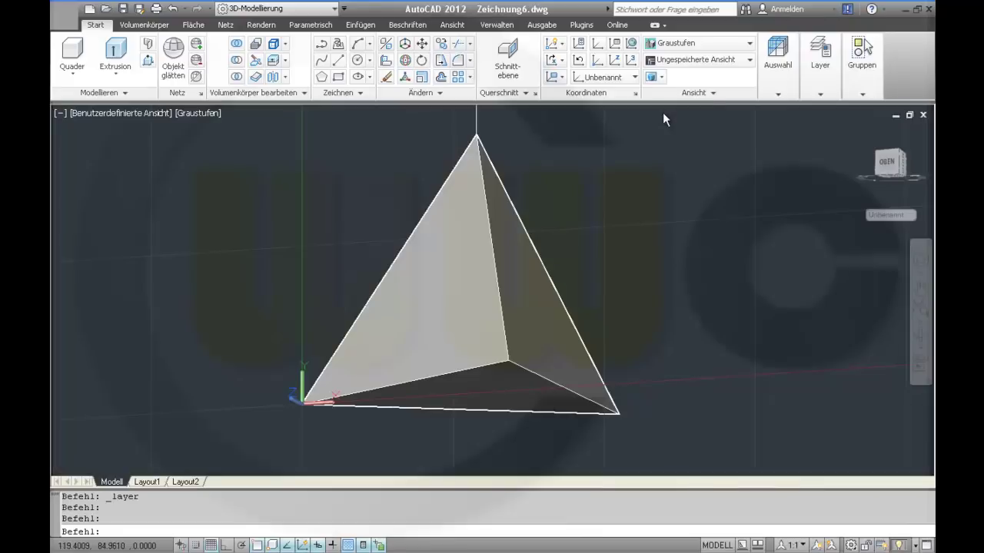
Step: Set the volumen layer's colour to green (grün)
left_click(766, 111)
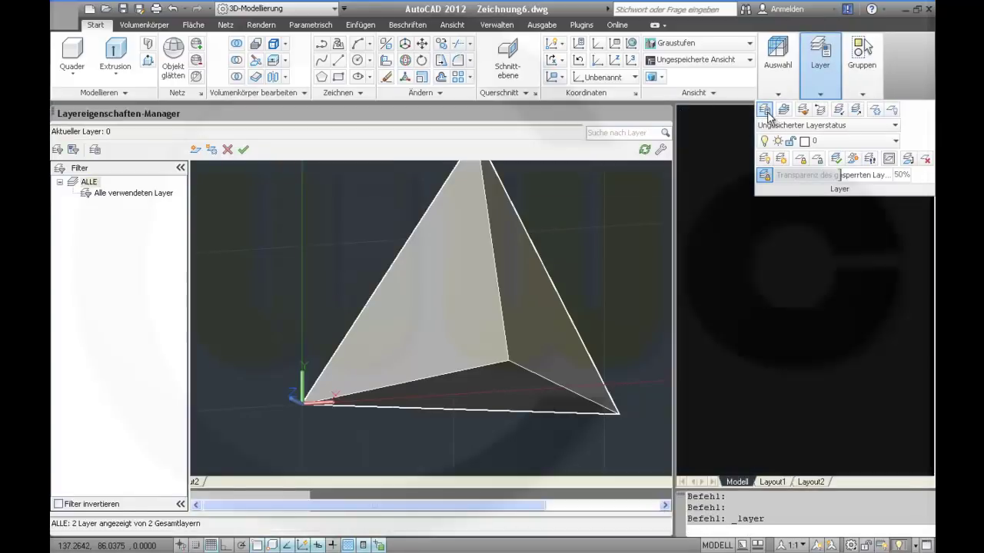
left_click(366, 194)
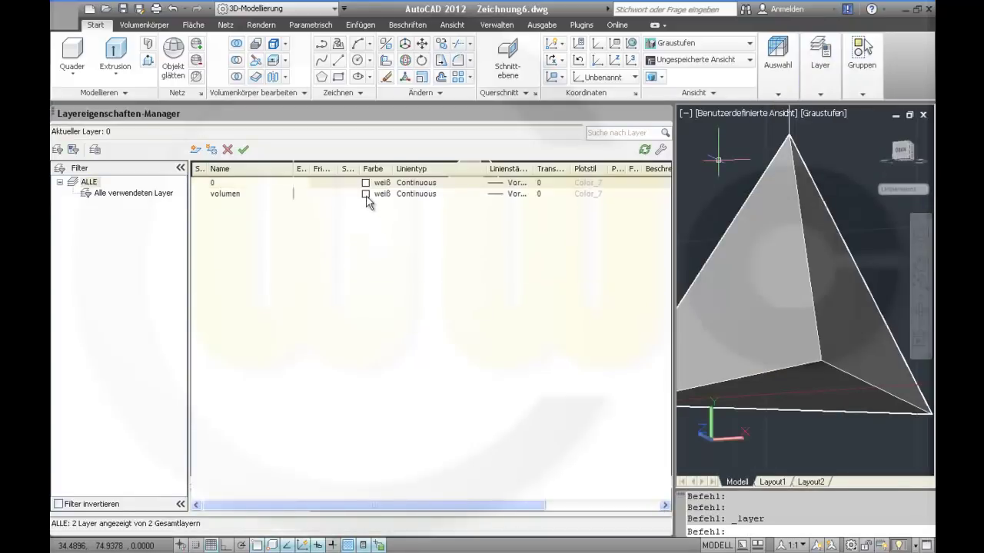
left_click(476, 311)
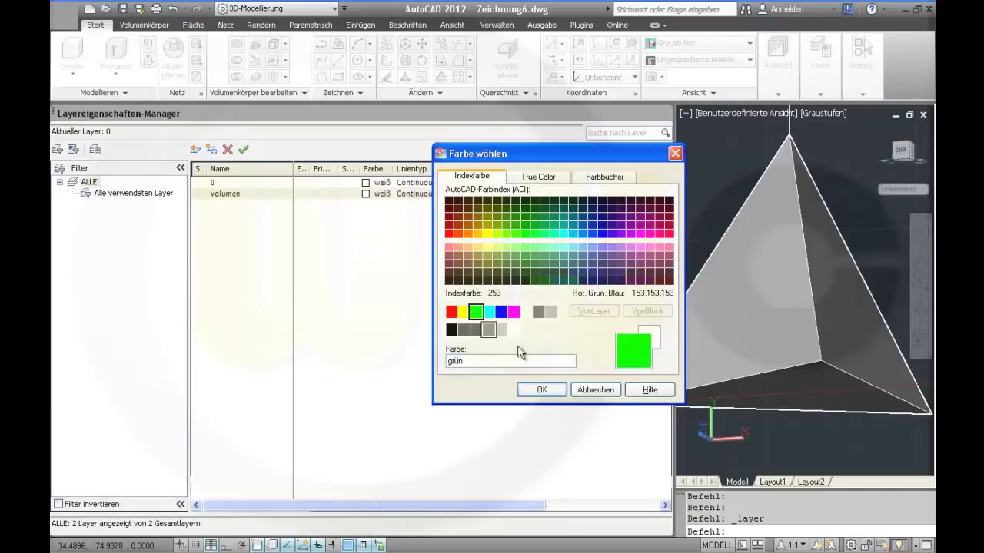
left_click(549, 389)
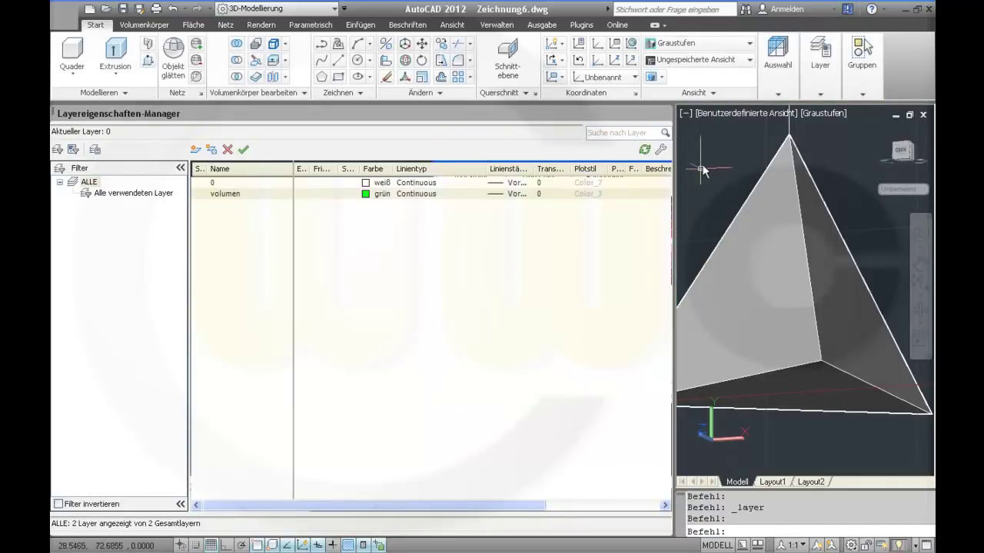
left_click(664, 114)
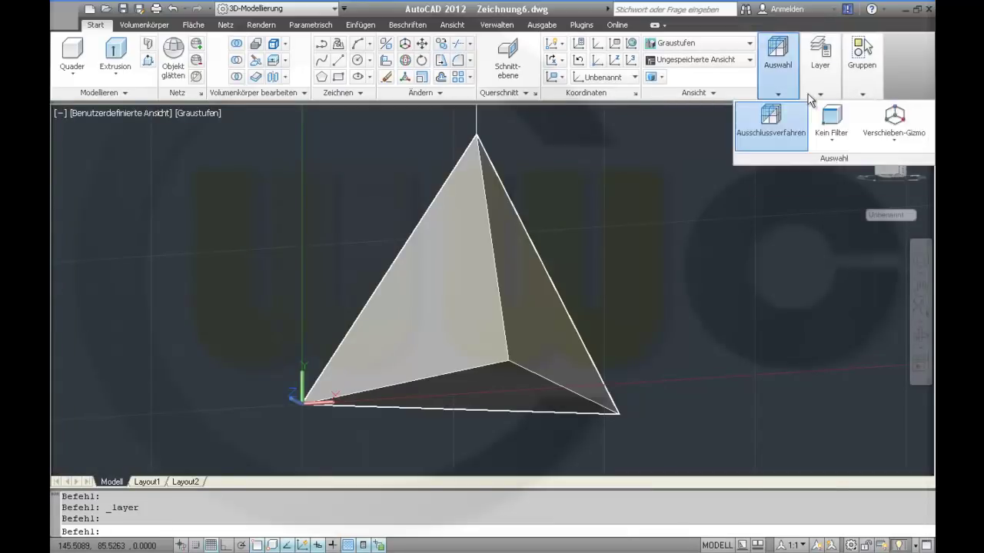
Step: Make volumen the current layer, then convert the united pyramid with In Volumenkörper konvertieren
left_click(895, 140)
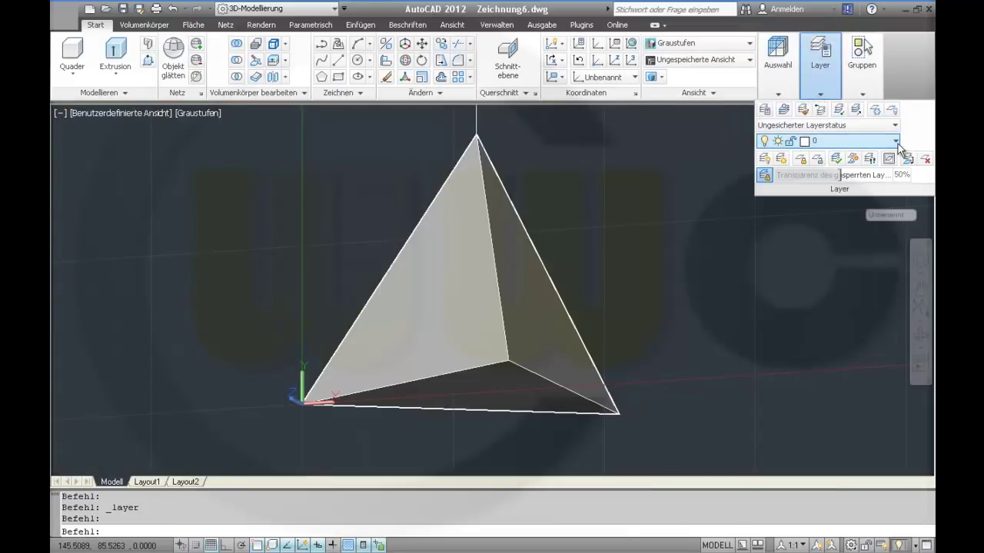
left_click(853, 158)
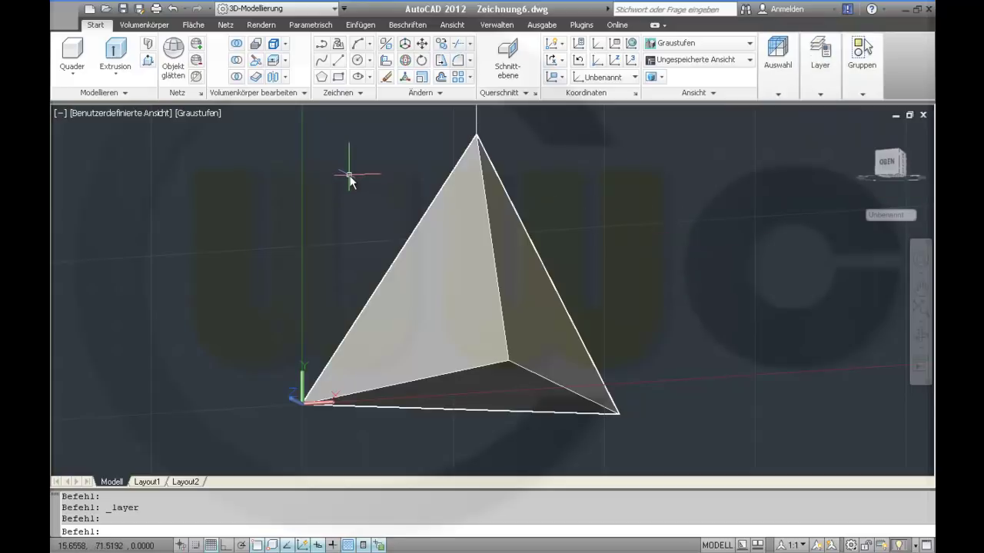
left_click(225, 26)
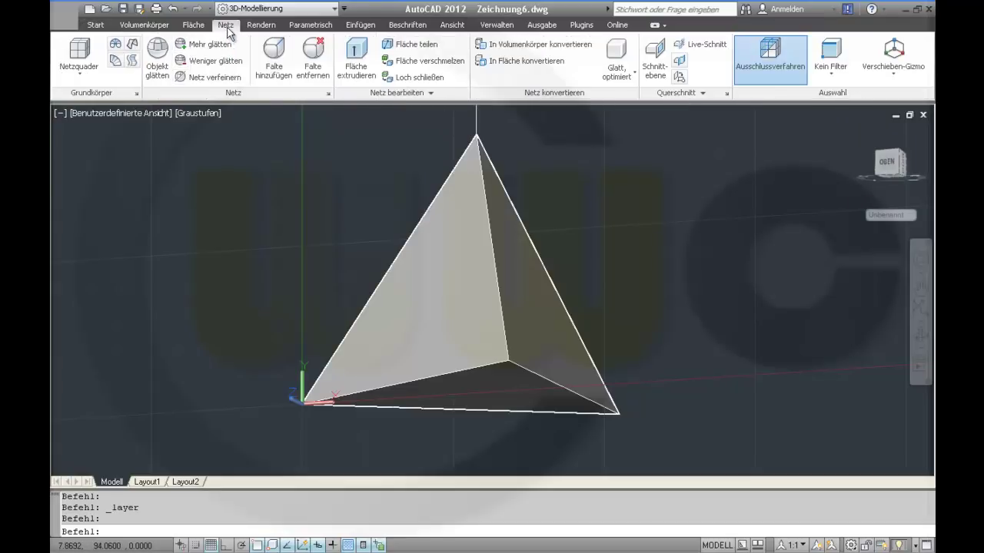
left_click(496, 46)
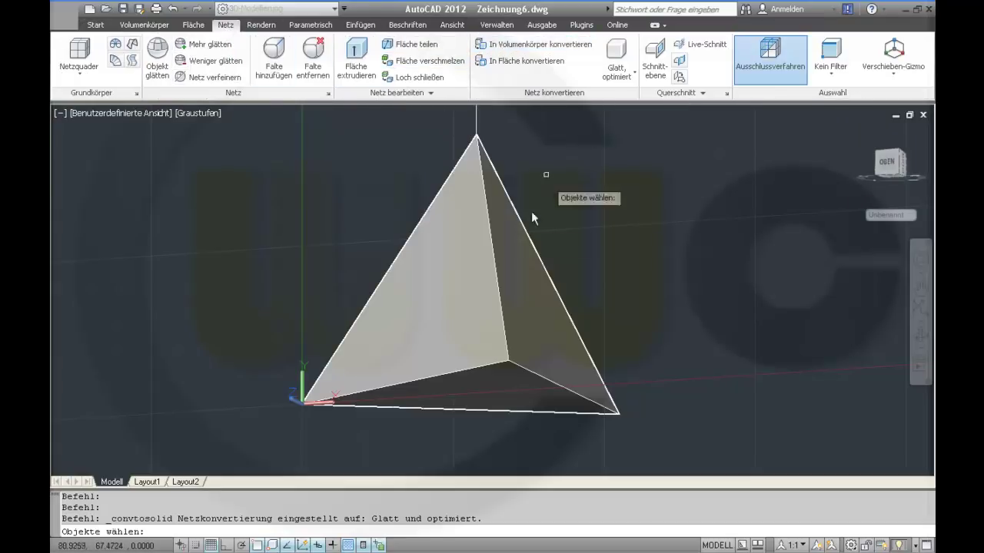
left_click(470, 266)
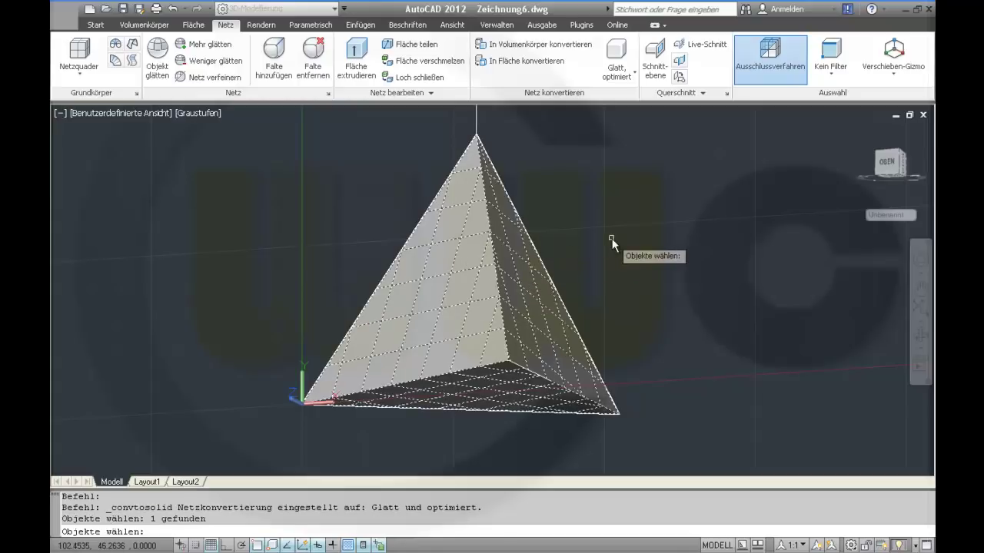
key("Return")
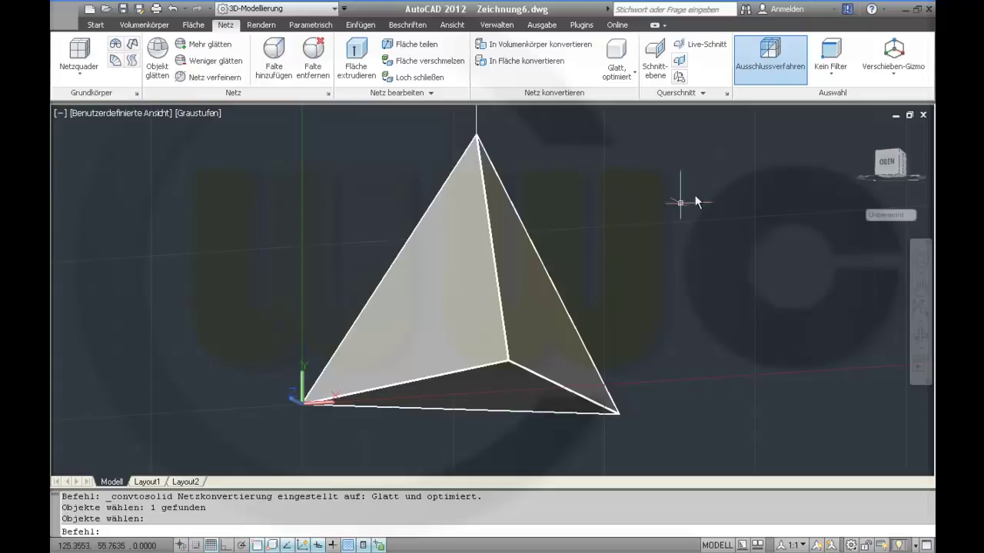
left_click(96, 24)
left_click(818, 95)
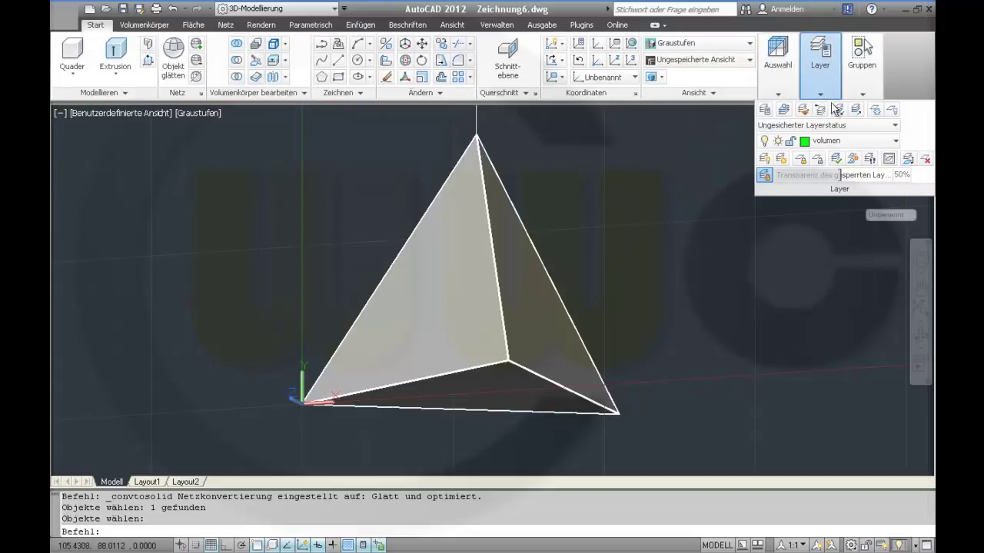
Step: Select the pyramid's 3D-Volumenkörper and assign it to layer volumen in Quick Properties
left_click(766, 163)
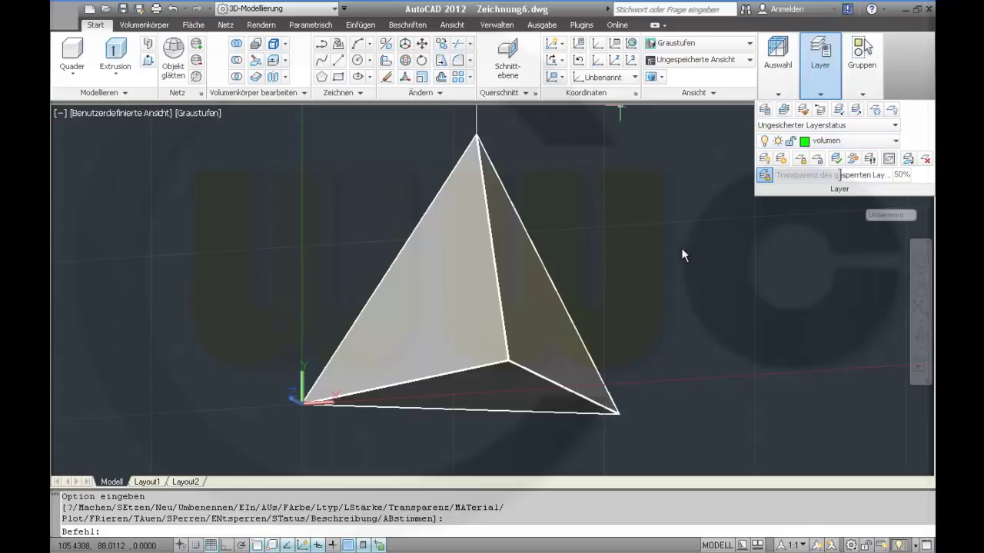
key("Escape")
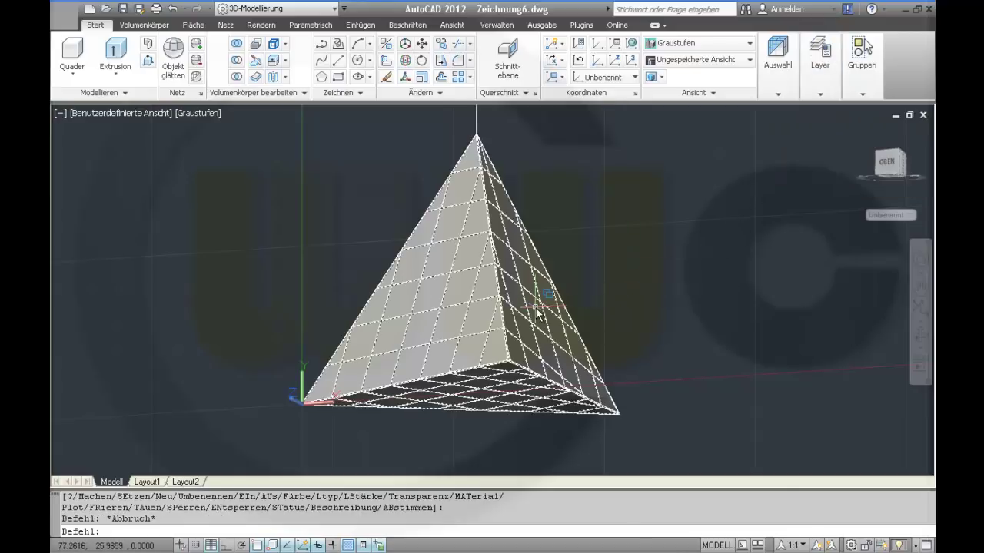
left_click(535, 308)
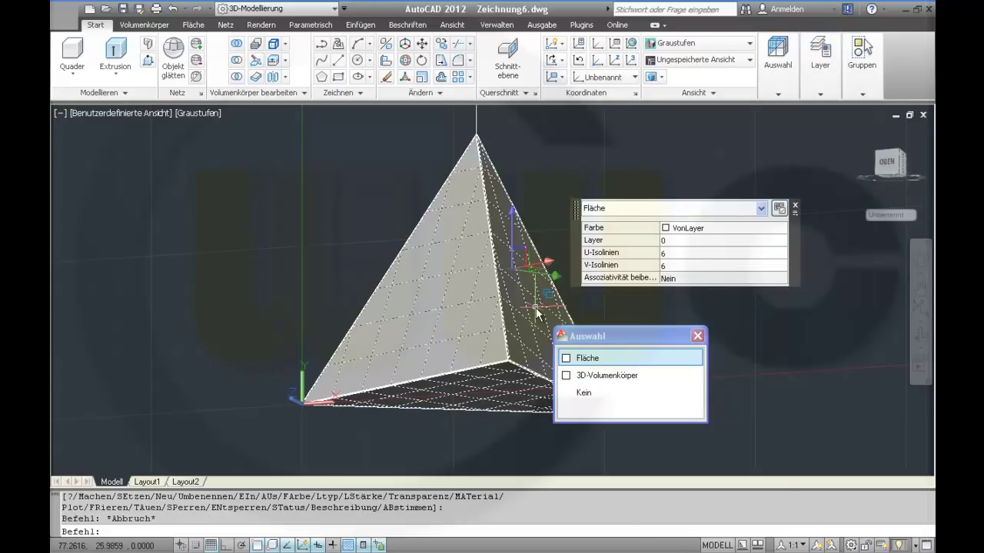
left_click(599, 375)
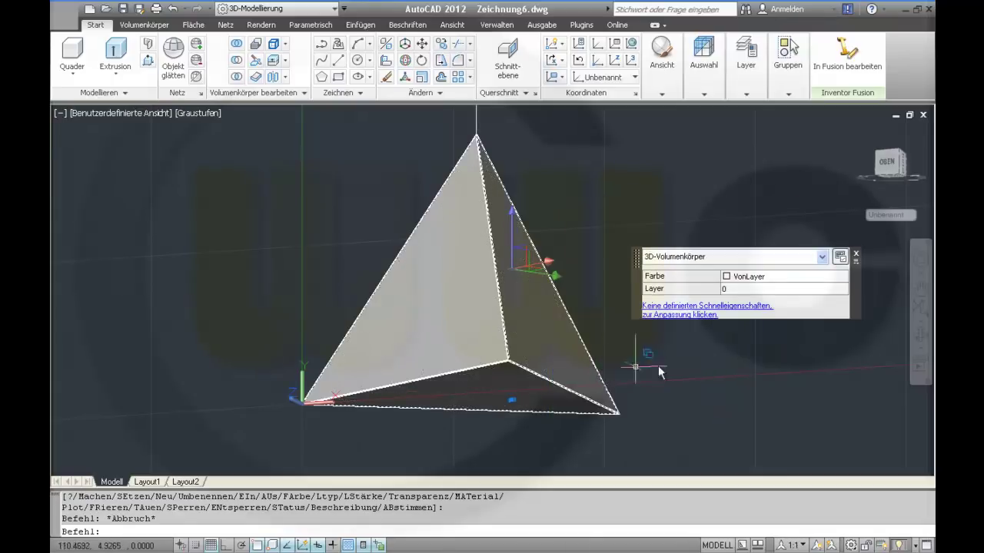
left_click(843, 292)
left_click(842, 289)
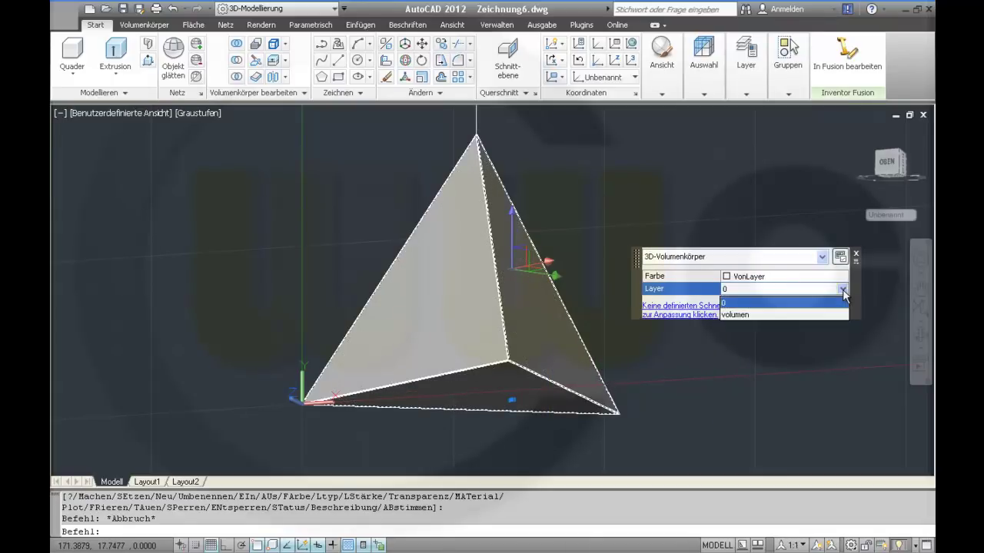
left_click(793, 314)
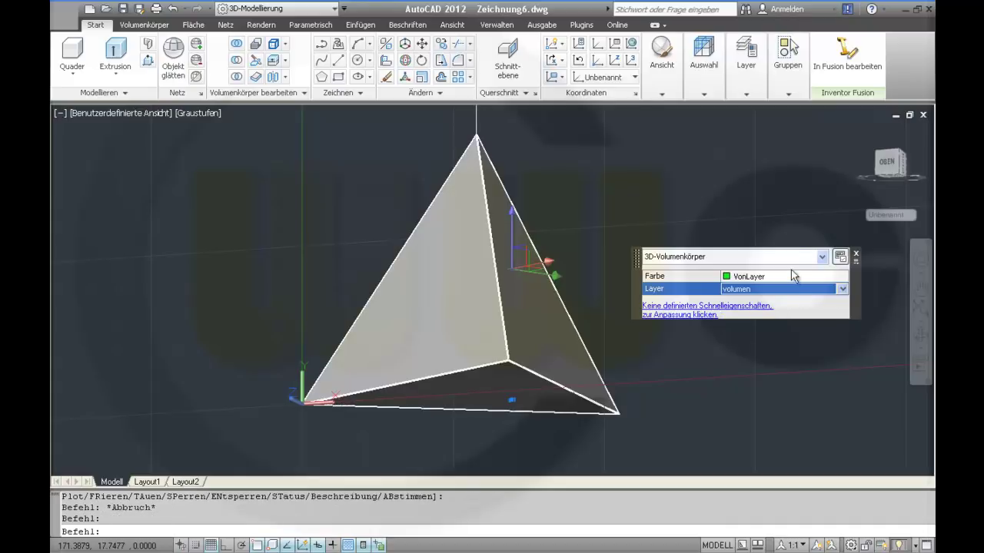
key("Escape")
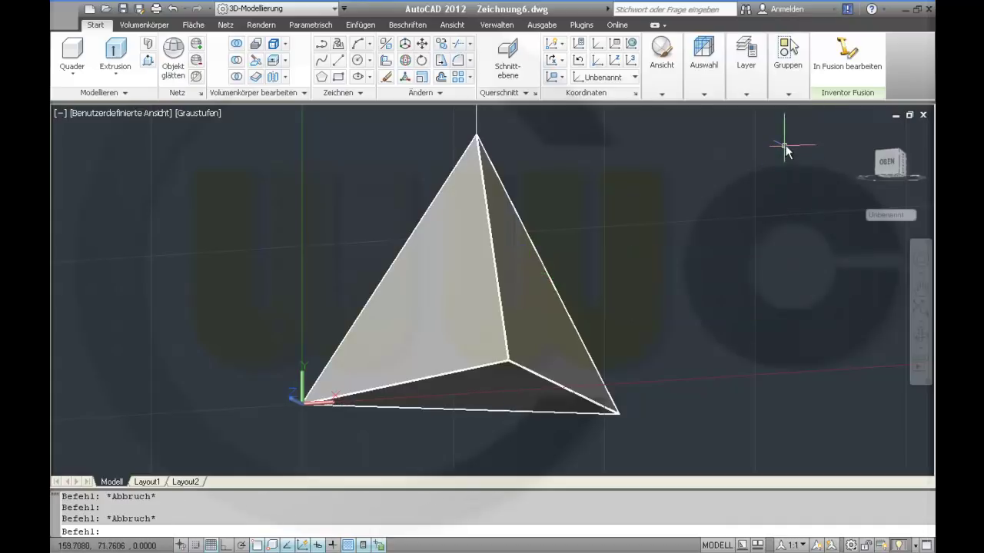
left_click(819, 91)
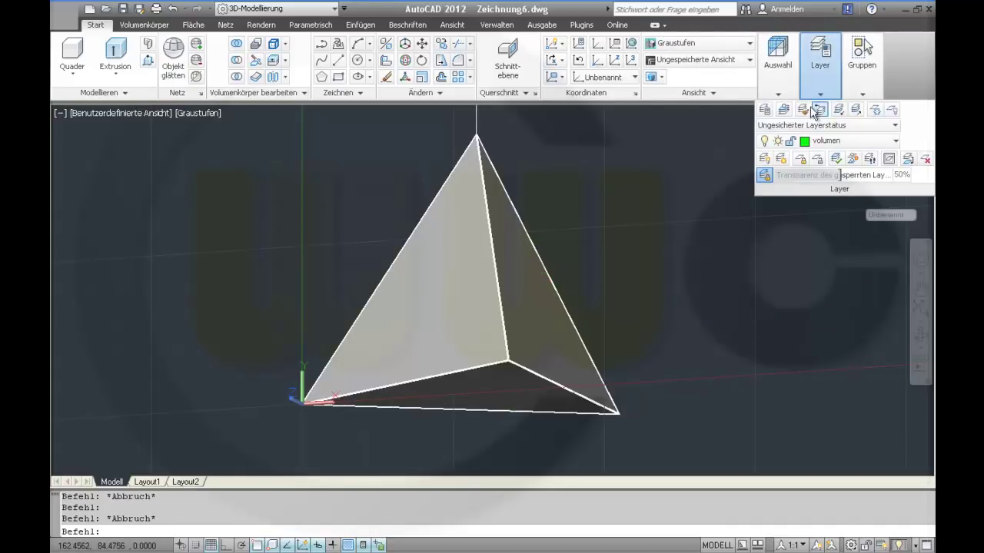
Step: Fade the pyramid so the grid shows through, then orbit to inspect it
left_click(765, 160)
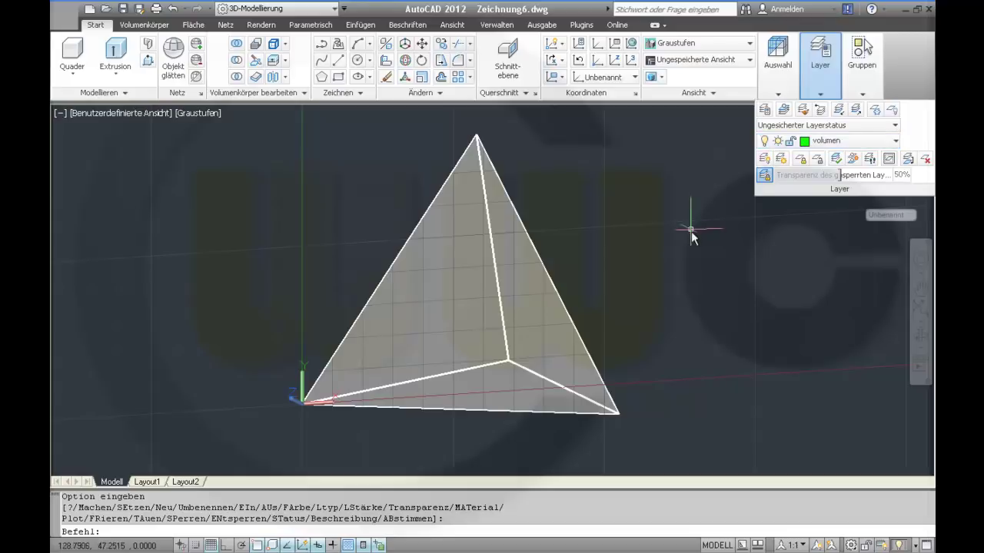
middle_click_drag(665, 200, 560, 296, "shift")
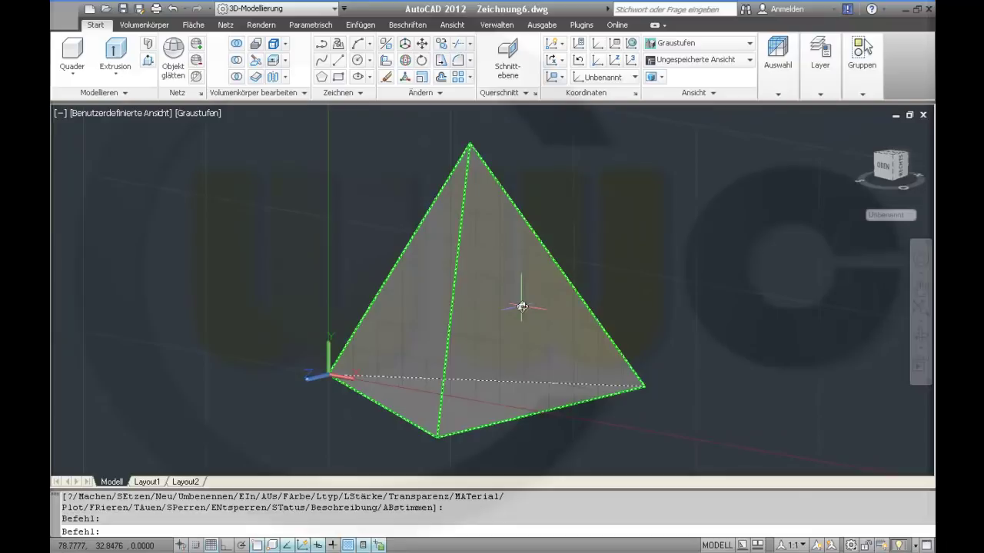
middle_click_drag(612, 275, 654, 258, "shift")
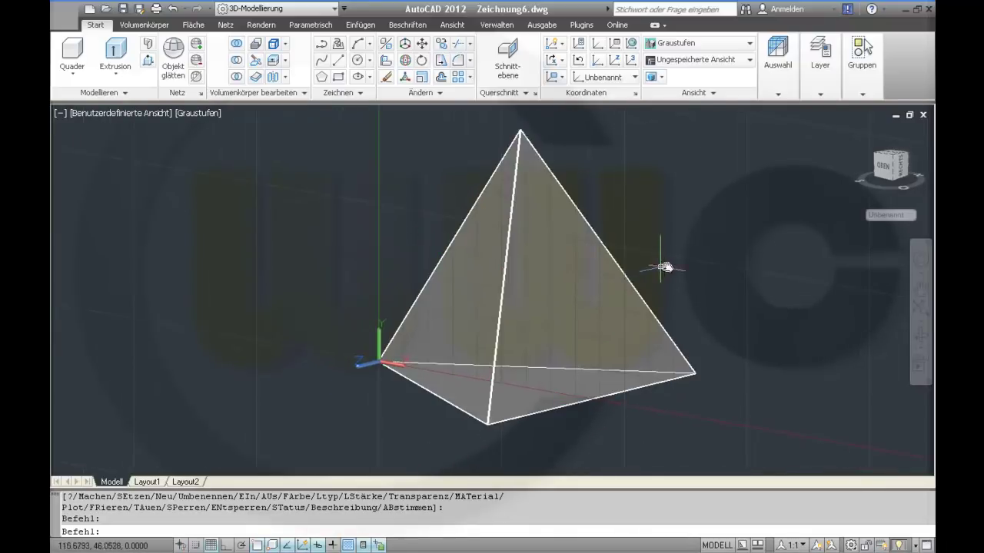
middle_click_drag(650, 269, 607, 263, "shift")
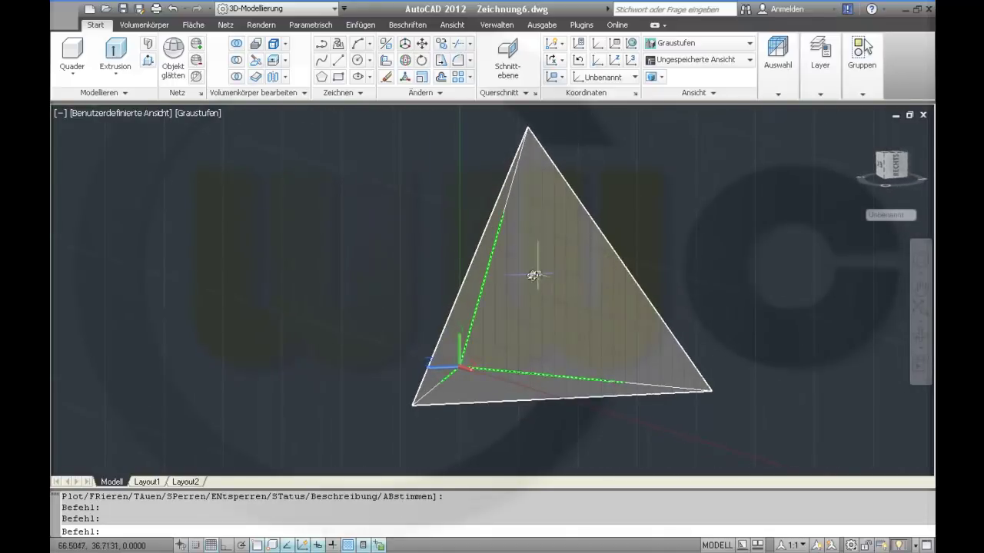
middle_click_drag(616, 229, 677, 300, "shift")
mouse_move(538, 269)
middle_mouse_down("shift")
mouse_move(668, 331)
mouse_move(589, 279)
middle_mouse_up("shift")
left_click(820, 95)
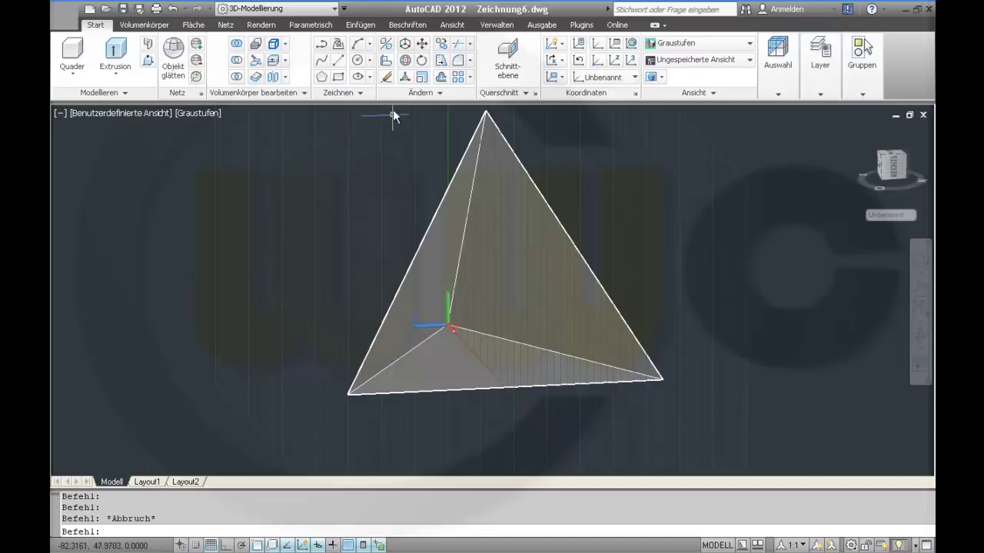
left_click(453, 29)
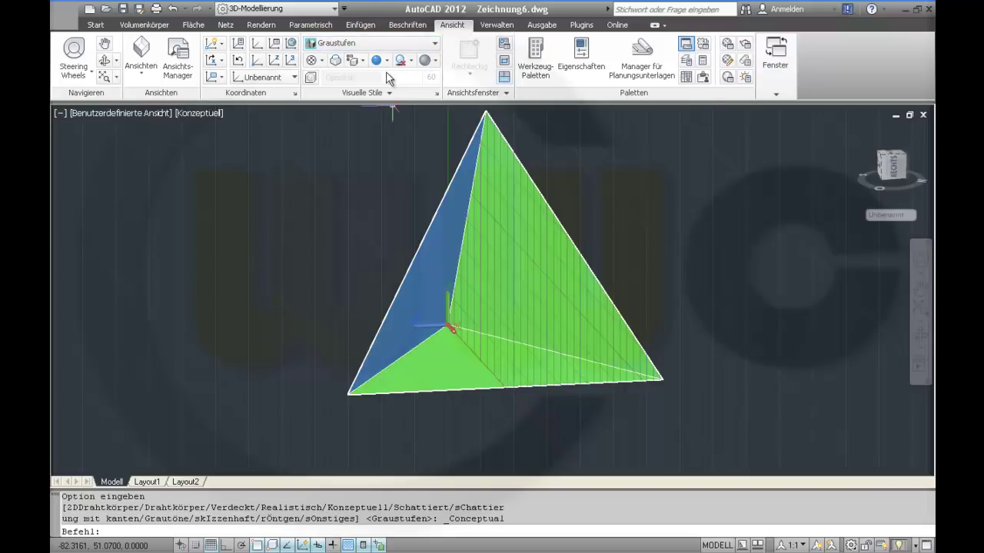
Step: Pan and orbit around the green tetrahedron to view it from front and oblique angles
middle_click_drag(537, 174, 615, 240)
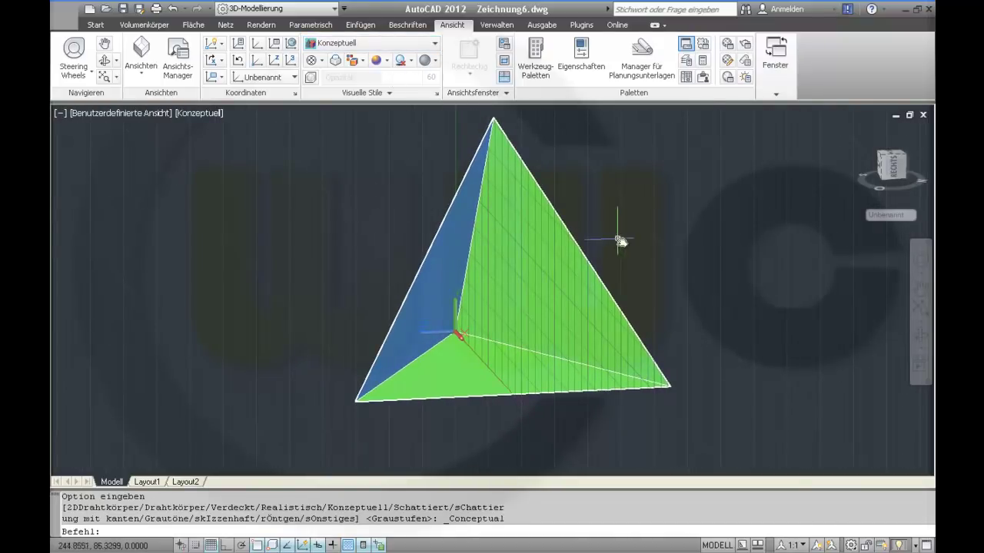
key("Escape")
mouse_move(646, 258)
middle_mouse_down("shift")
mouse_move(521, 267)
mouse_move(494, 296)
mouse_move(443, 263)
mouse_move(439, 191)
mouse_move(412, 166)
middle_mouse_up("shift")
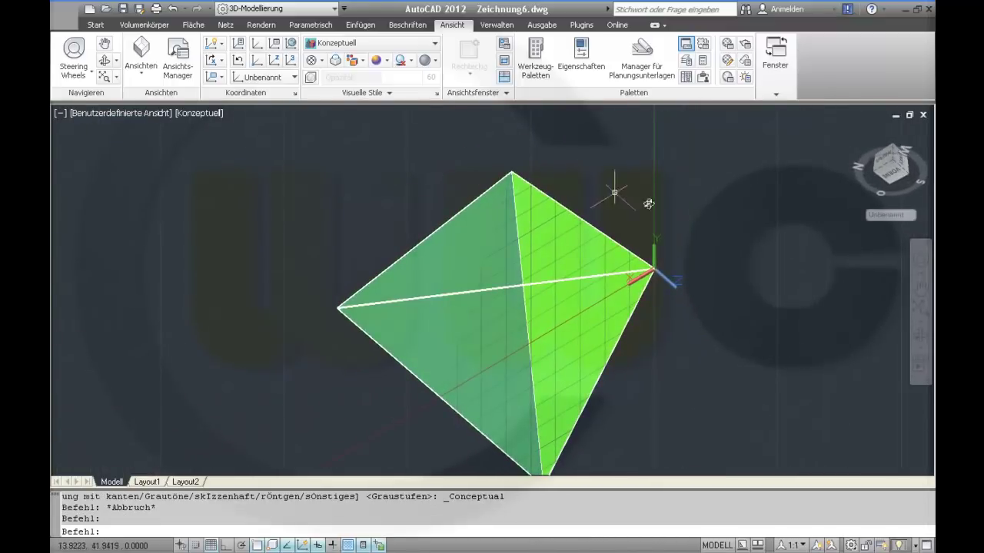
mouse_move(722, 275)
middle_mouse_down("shift")
mouse_move(623, 309)
mouse_move(558, 365)
mouse_move(572, 308)
middle_mouse_up("shift")
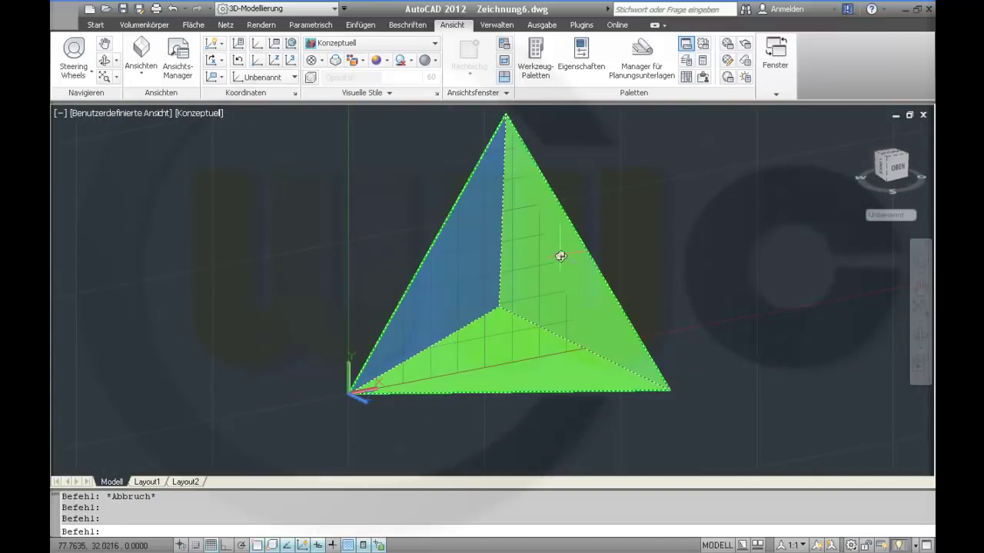
mouse_move(681, 292)
middle_mouse_down("shift")
mouse_move(650, 222)
mouse_move(628, 208)
mouse_move(564, 243)
mouse_move(569, 222)
mouse_move(639, 202)
middle_mouse_up("shift")
scroll(645, 192, "up", 2)
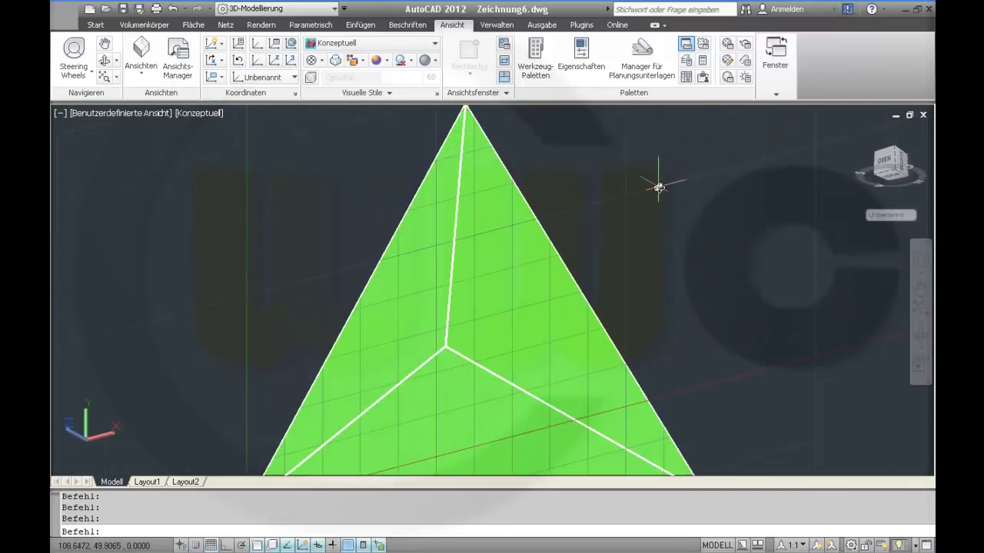
scroll(661, 217, "down", 4)
middle_click_drag(681, 246, 670, 259, "shift")
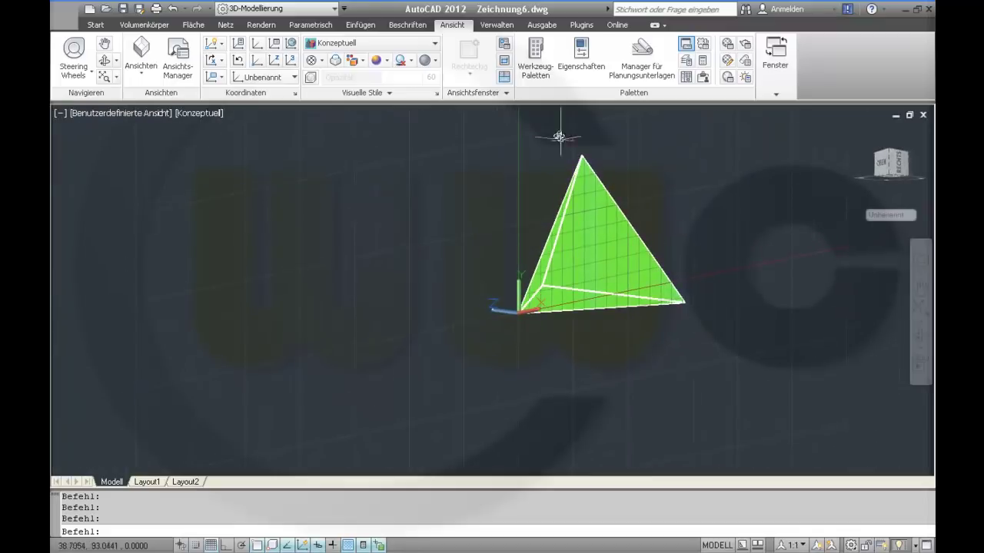
Step: Apply the Realistisch visual style and orbit around the green tetrahedron, including underneath
left_click(433, 41)
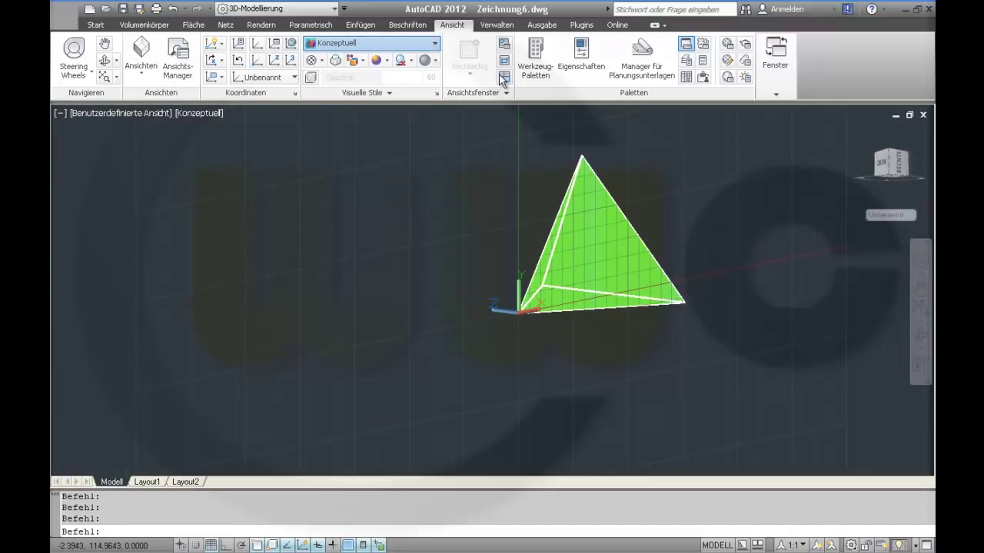
left_click(504, 83)
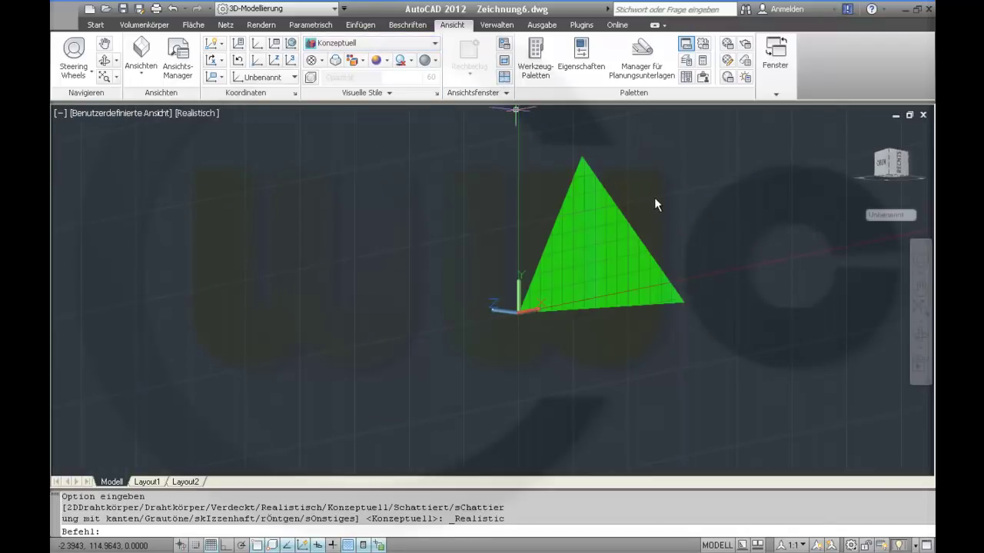
mouse_move(658, 182)
middle_mouse_down()
mouse_move(637, 207)
mouse_move(556, 227)
middle_mouse_up()
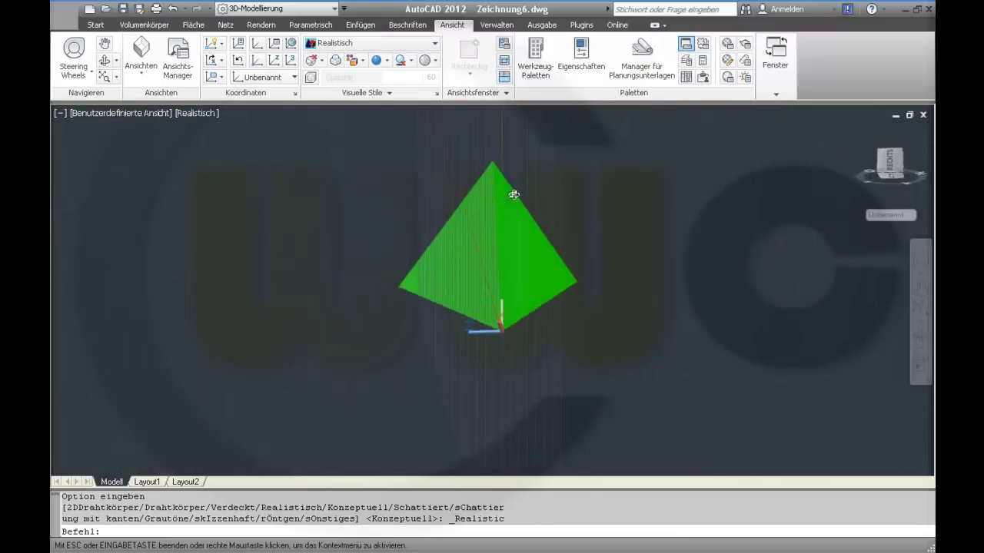
mouse_move(513, 195)
middle_mouse_down("shift")
mouse_move(535, 174)
mouse_move(560, 174)
mouse_move(584, 200)
mouse_move(661, 215)
mouse_move(608, 275)
mouse_move(576, 290)
mouse_move(507, 268)
mouse_move(336, 161)
mouse_move(362, 151)
mouse_move(491, 163)
mouse_move(562, 197)
mouse_move(575, 246)
mouse_move(566, 220)
mouse_move(522, 209)
mouse_move(509, 224)
mouse_move(482, 216)
middle_mouse_up("shift")
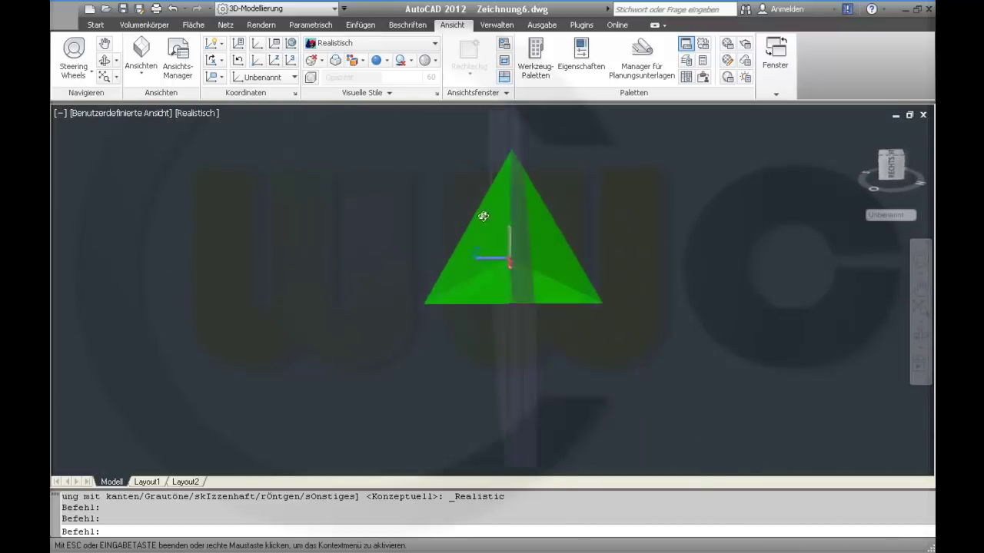
mouse_move(400, 192)
middle_mouse_down("shift")
mouse_move(359, 195)
mouse_move(336, 224)
mouse_move(295, 197)
mouse_move(330, 223)
mouse_move(312, 222)
mouse_move(378, 205)
middle_mouse_up("shift")
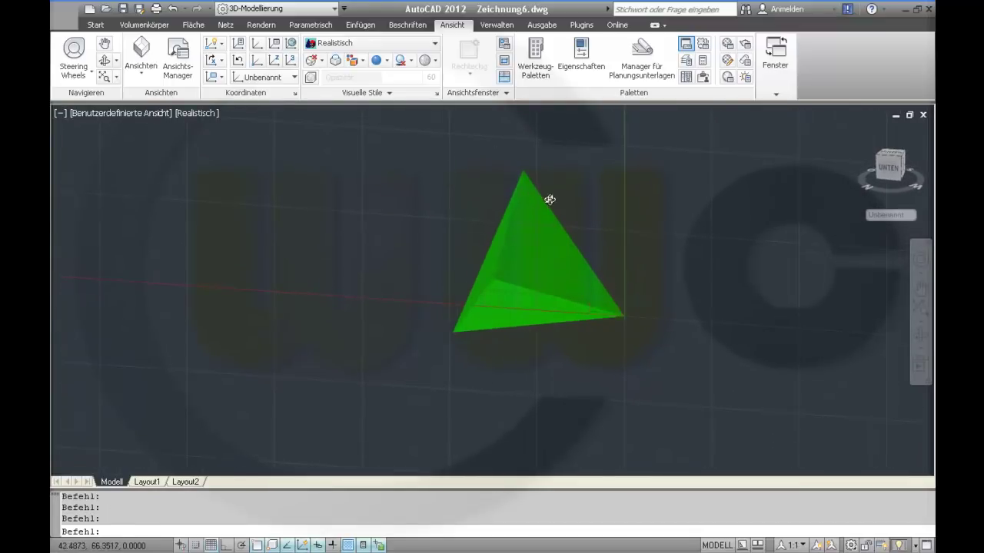
middle_click_drag(549, 200, 551, 217, "shift")
scroll(569, 214, "up", 2)
scroll(591, 227, "up", 2)
mouse_move(600, 244)
middle_mouse_down("shift")
mouse_move(549, 248)
mouse_move(418, 202)
mouse_move(521, 185)
mouse_move(558, 208)
mouse_move(556, 240)
mouse_move(586, 238)
mouse_move(591, 253)
middle_mouse_up("shift")
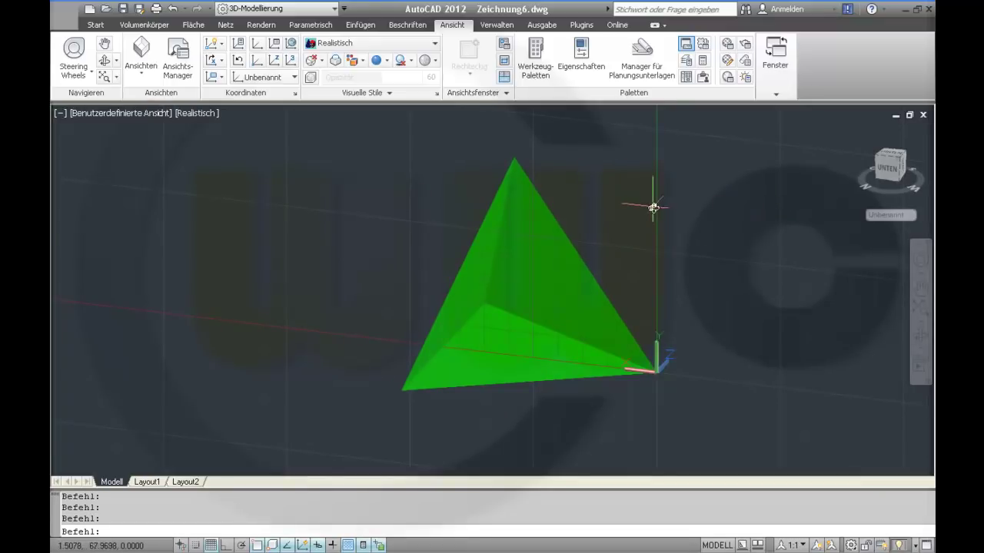
scroll(653, 208, "down", 2)
scroll(653, 207, "up", 3)
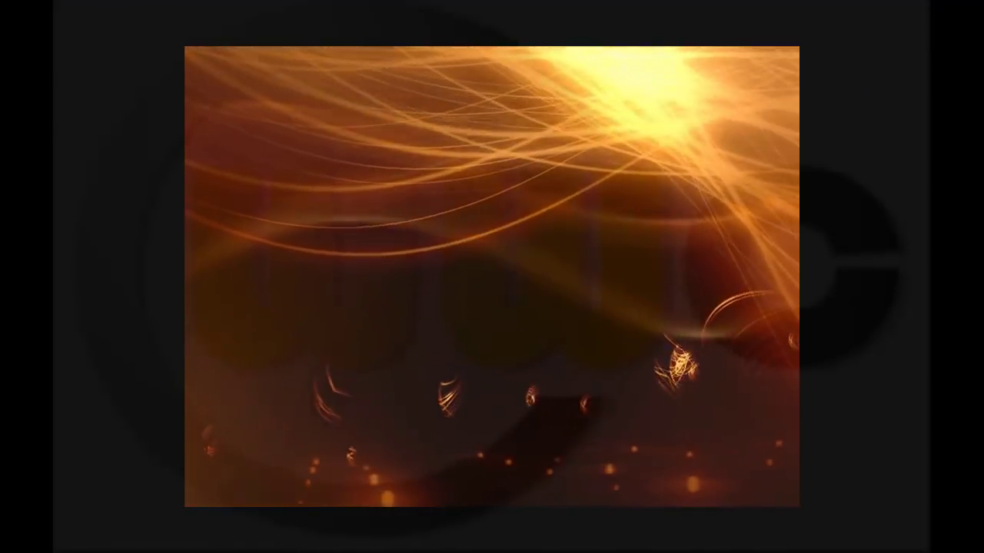